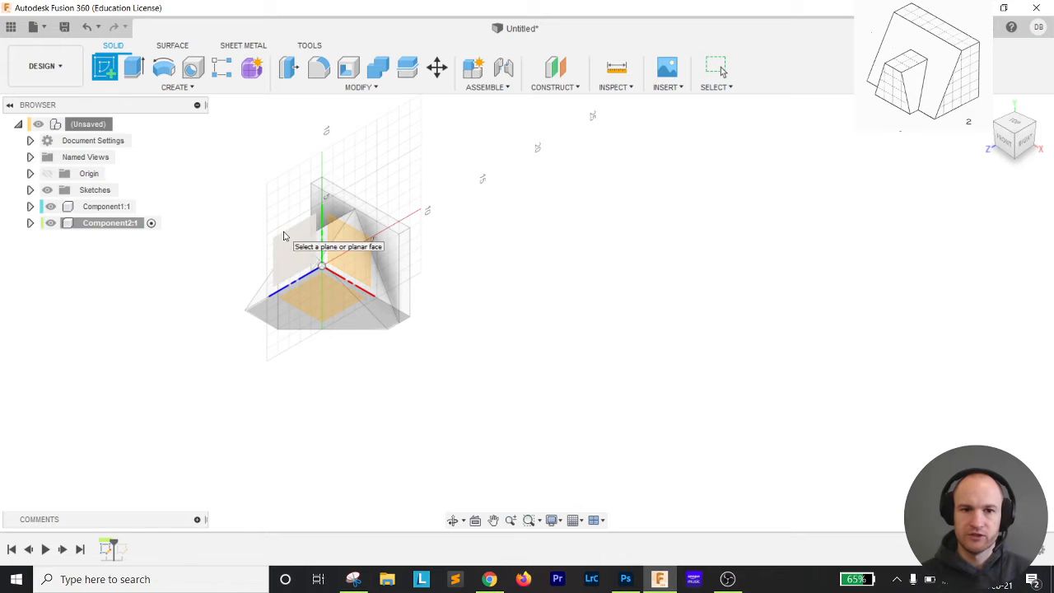
- Start a sketch on the vertical YZ side plane for Component2 and hide Component1
click(290, 240)
middle_drag(491, 397, 451, 400)
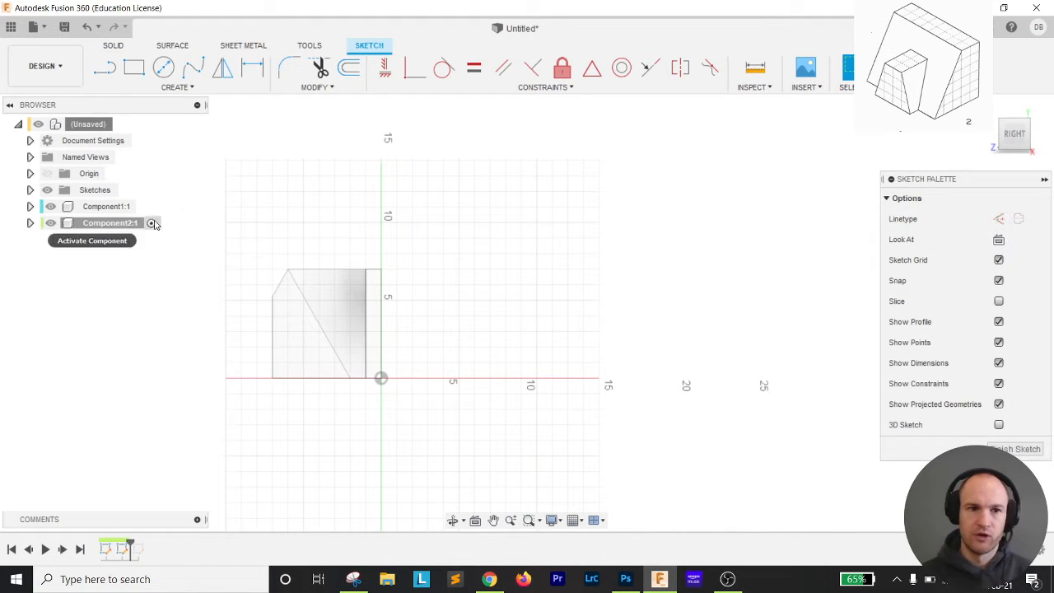
click(50, 206)
middle_drag(397, 354, 517, 393)
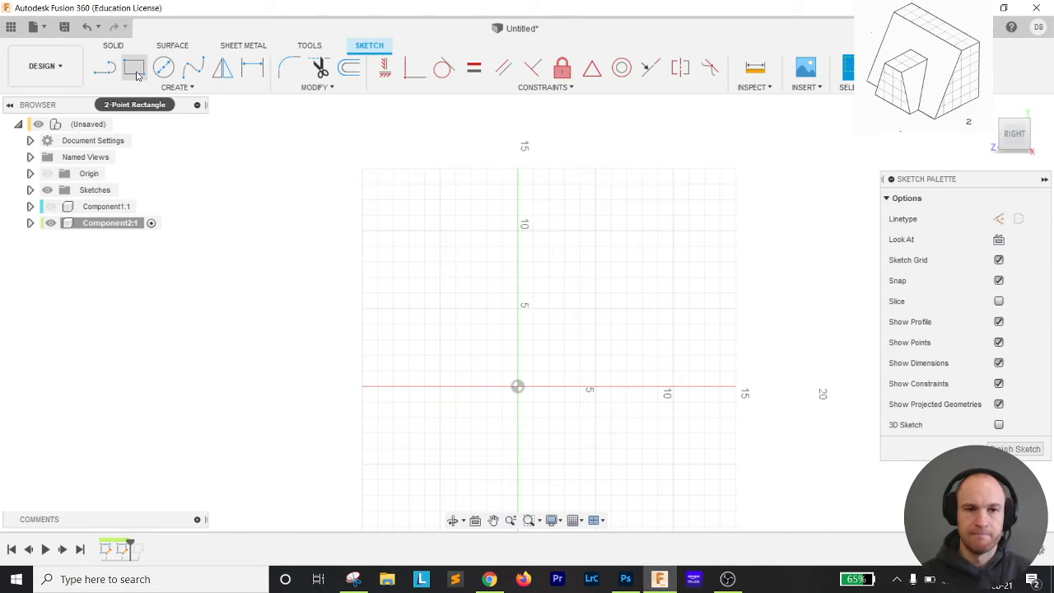
- Draw a vertical line 6 in long upward from the origin
key(l)
click(518, 387)
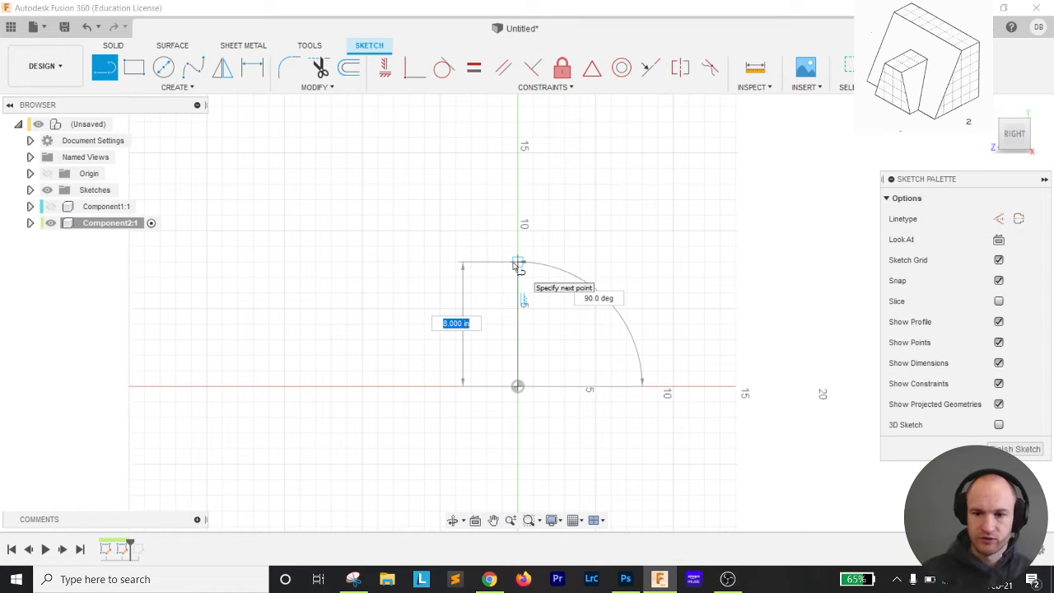
text(6)
key(Tab)
key(Return)
key(Escape)
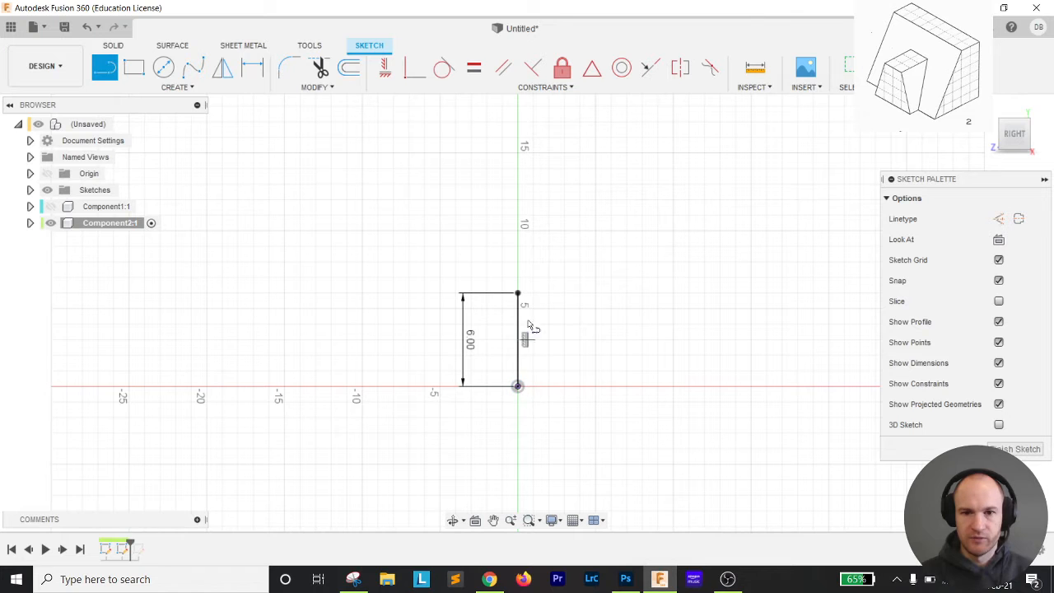
- Draw a 2 in horizontal line toward the front from the upper end of the vertical line
click(518, 294)
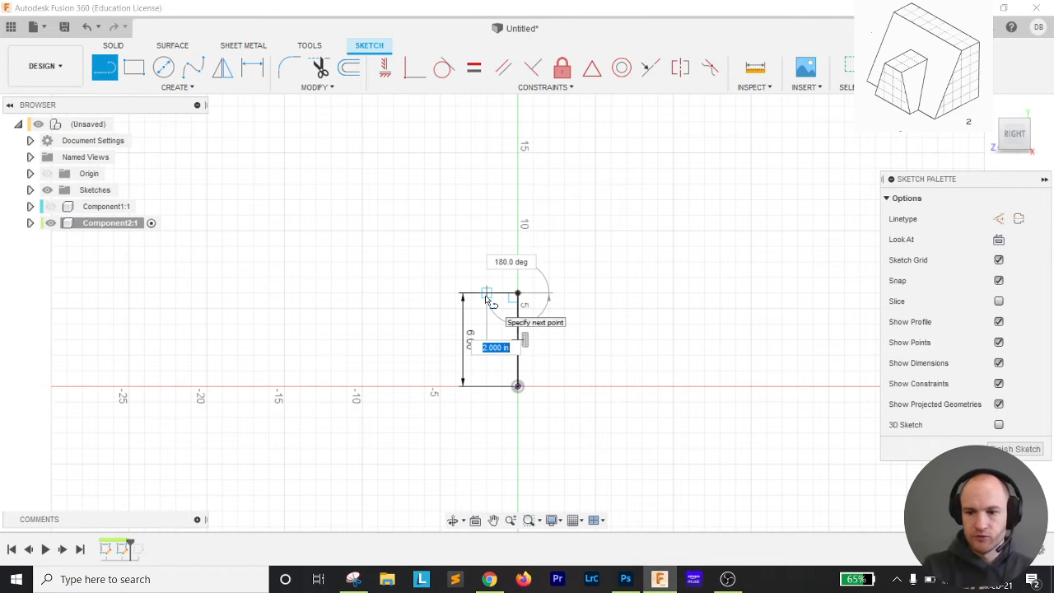
text(2)
key(Return)
key(Escape)
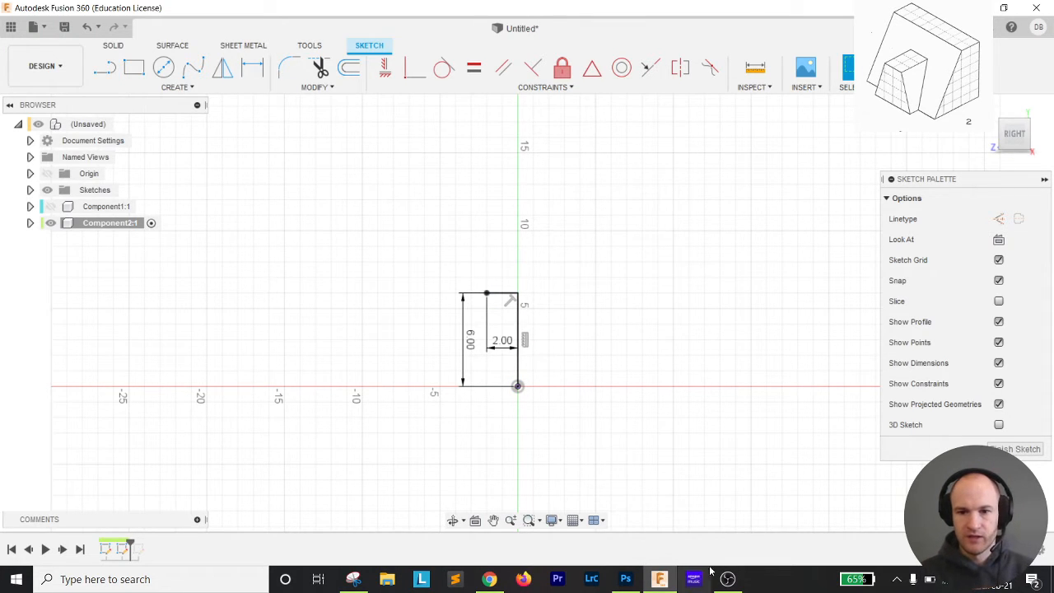
- Check block 2 on the drawing sheet in Chrome, return to Fusion 360 and draw a 5 in base line forward from the origin
click(490, 579)
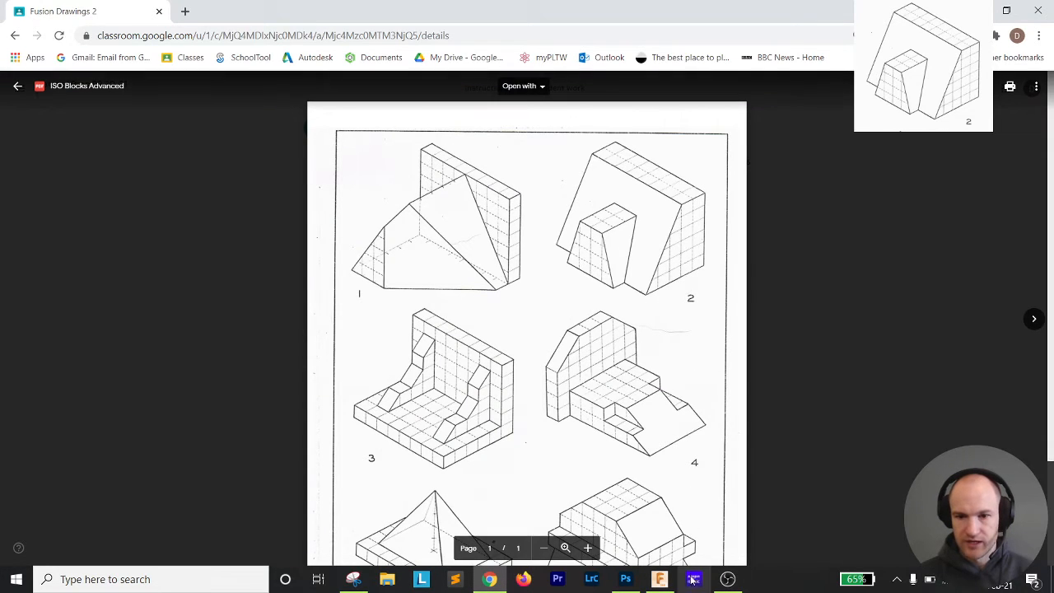
click(659, 579)
key(l)
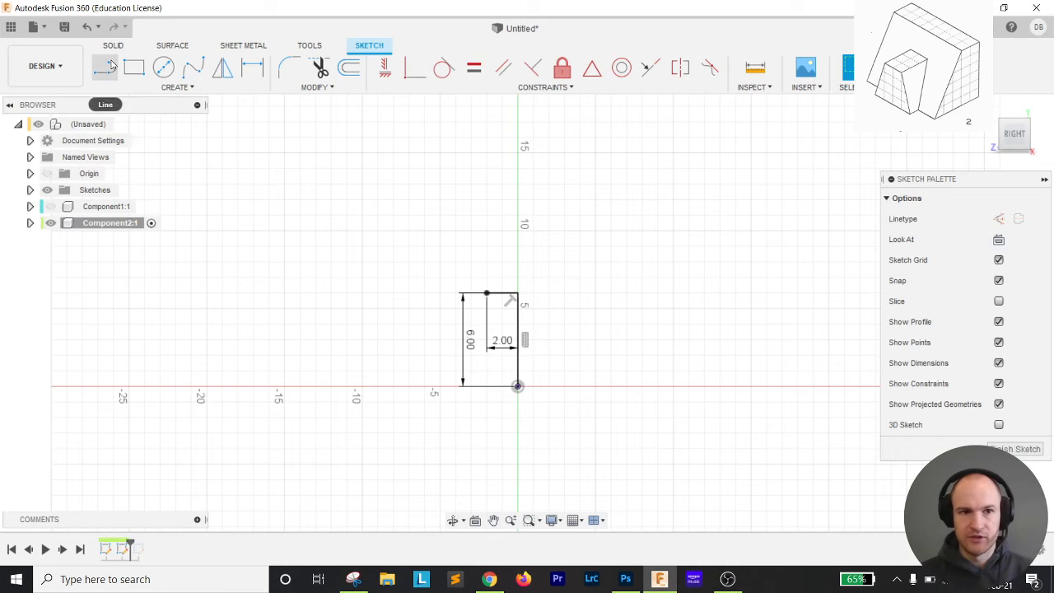
click(519, 387)
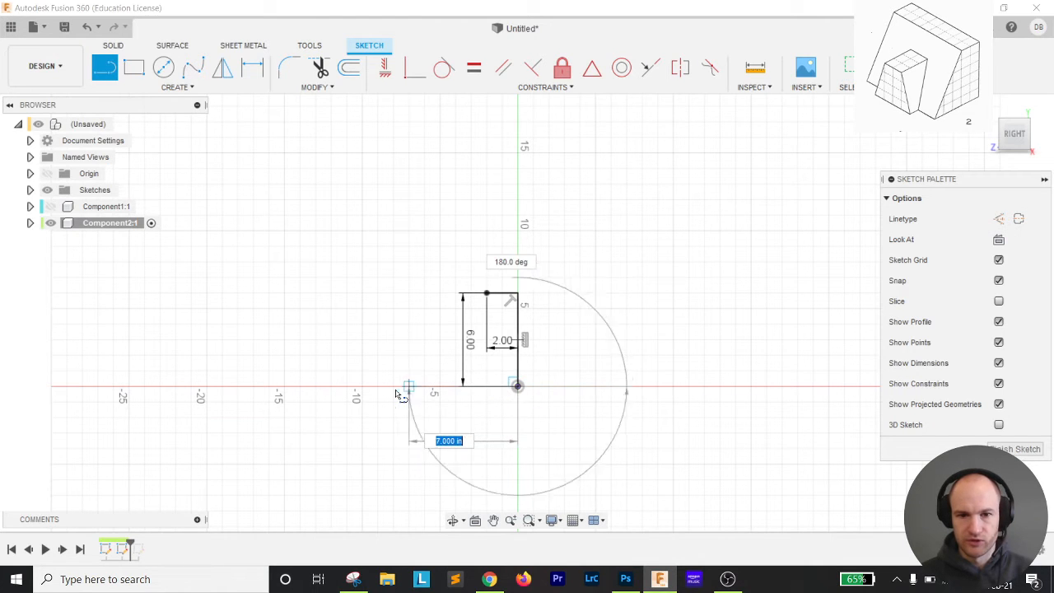
text(5)
key(Return)
key(Escape)
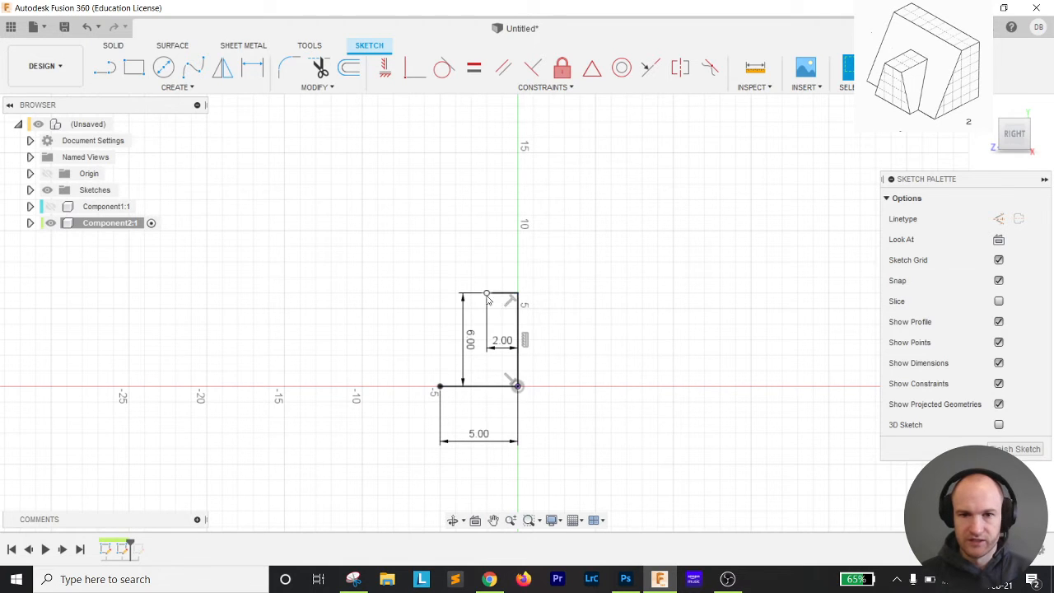
- Close the profile with a sloping line joining the free ends of the base and top lines, and finish the sketch
click(104, 67)
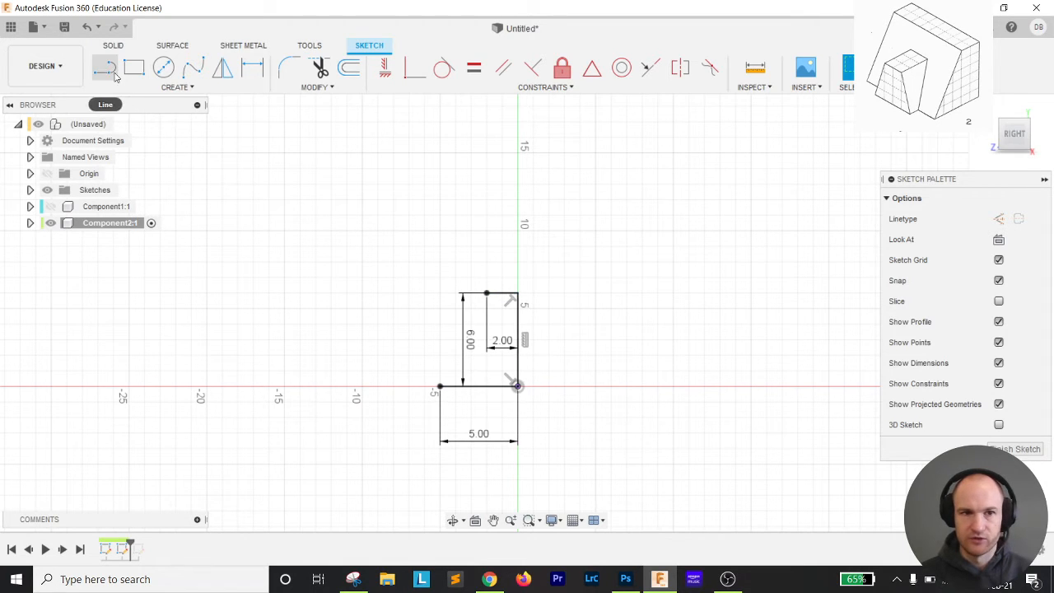
click(439, 386)
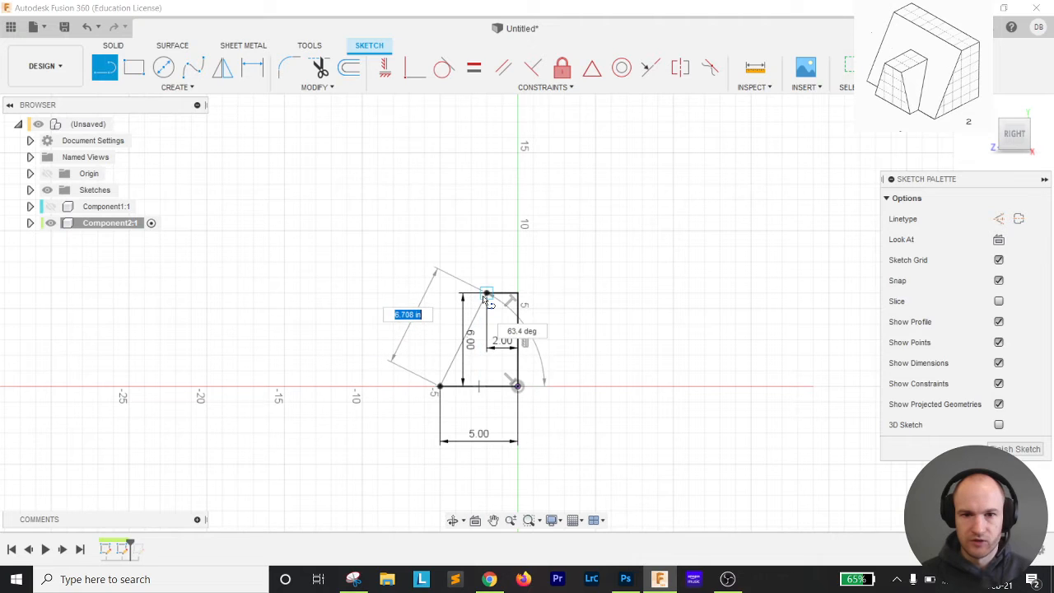
click(486, 294)
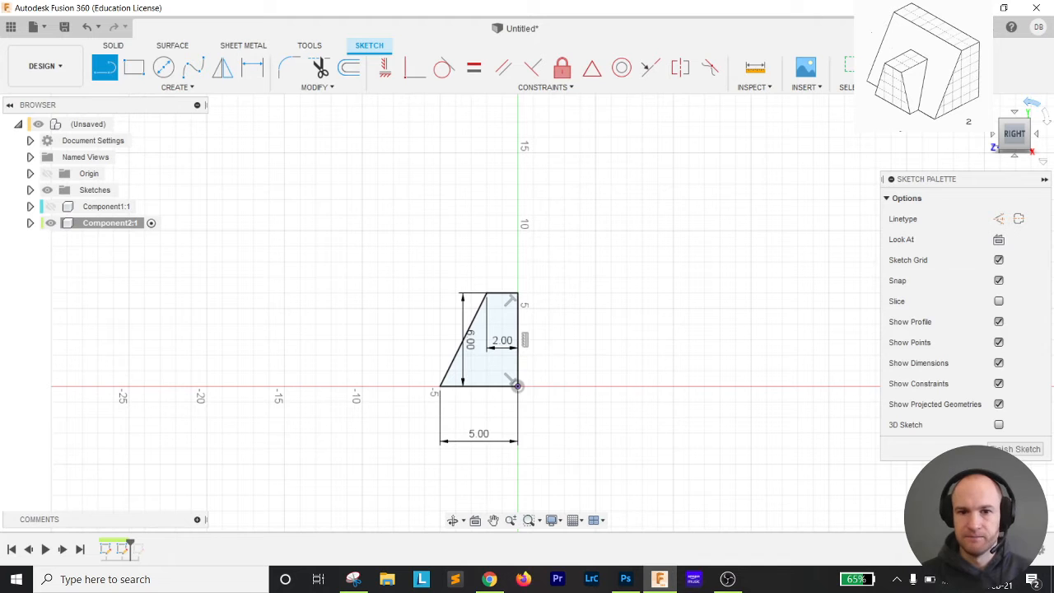
click(850, 68)
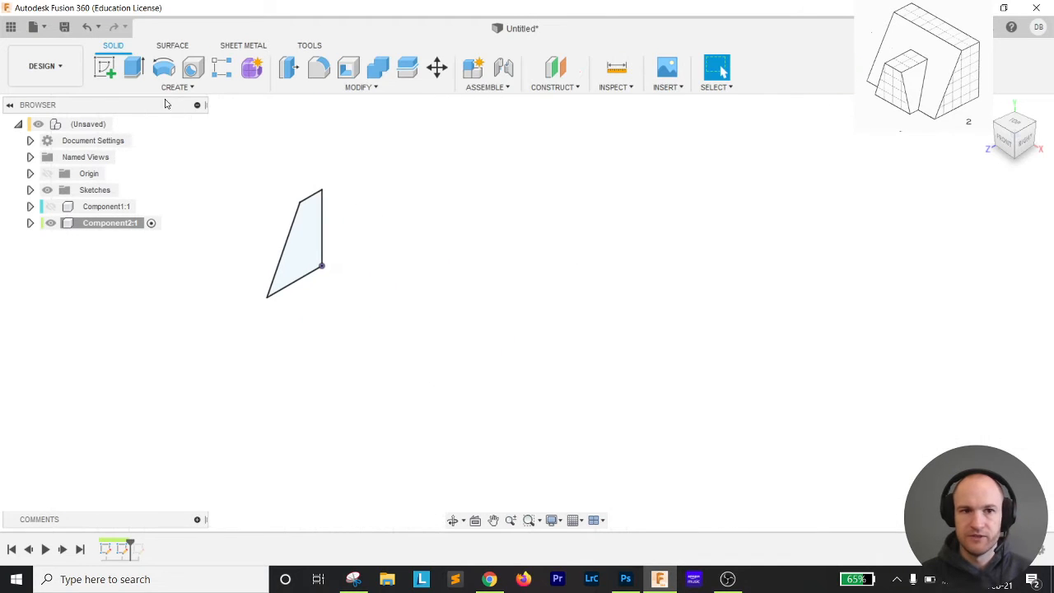
- Extrude the closed side profile 8 in as a new body
click(134, 68)
click(309, 255)
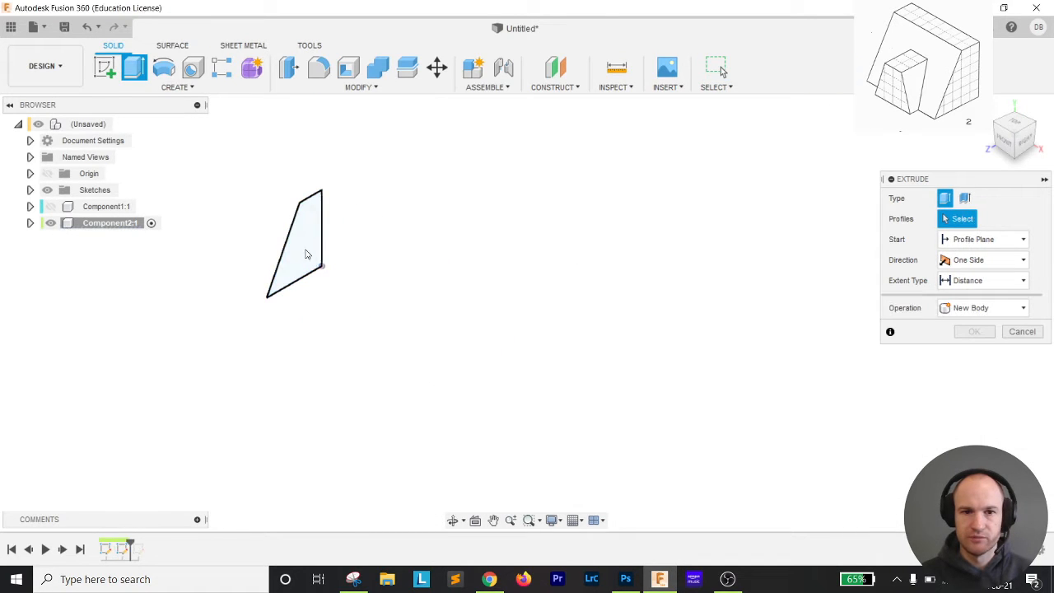
click(134, 68)
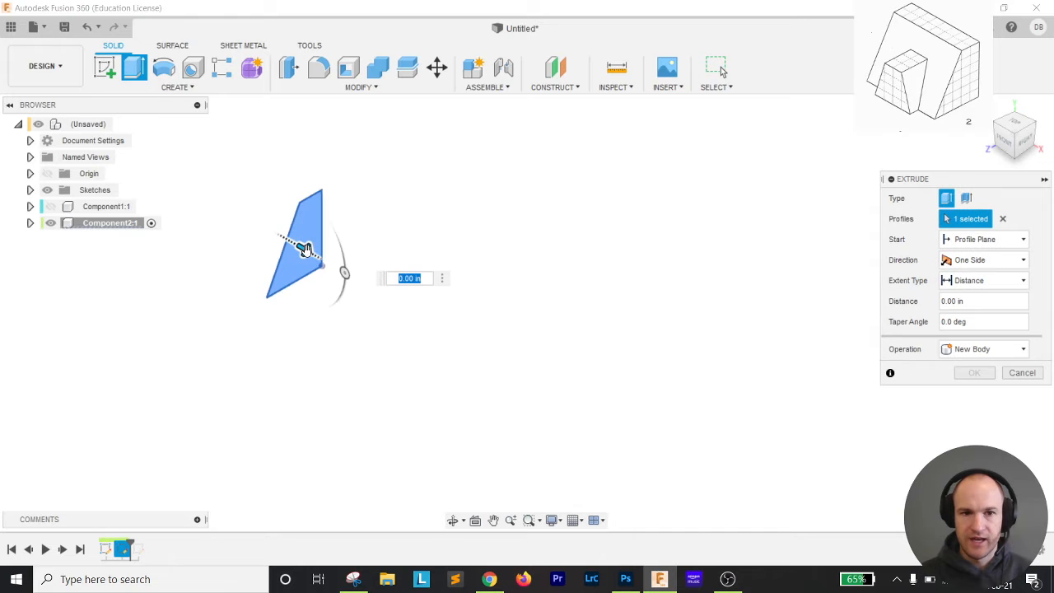
drag(305, 249, 385, 325)
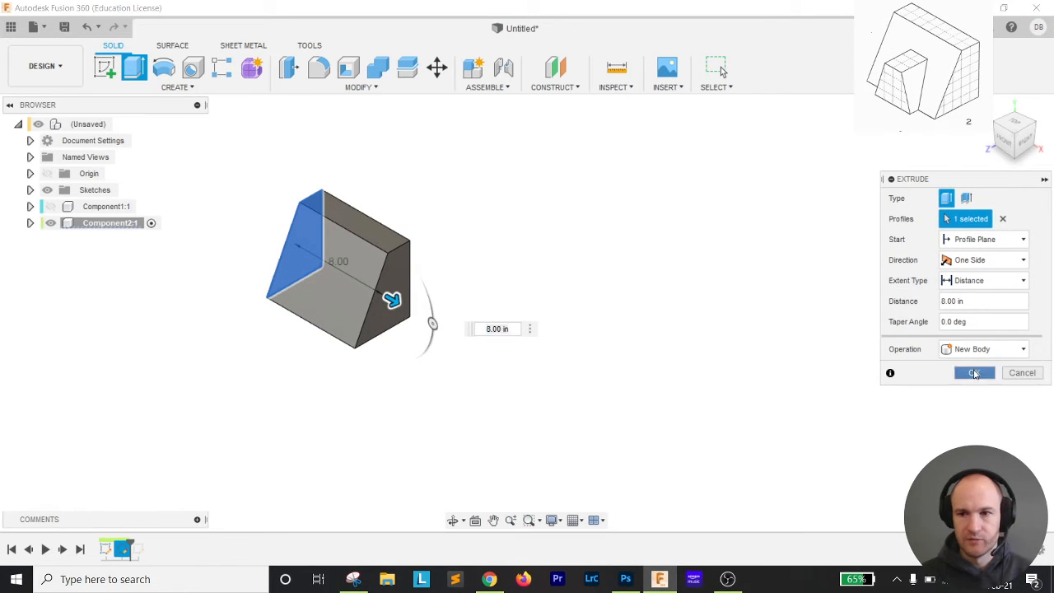
click(974, 373)
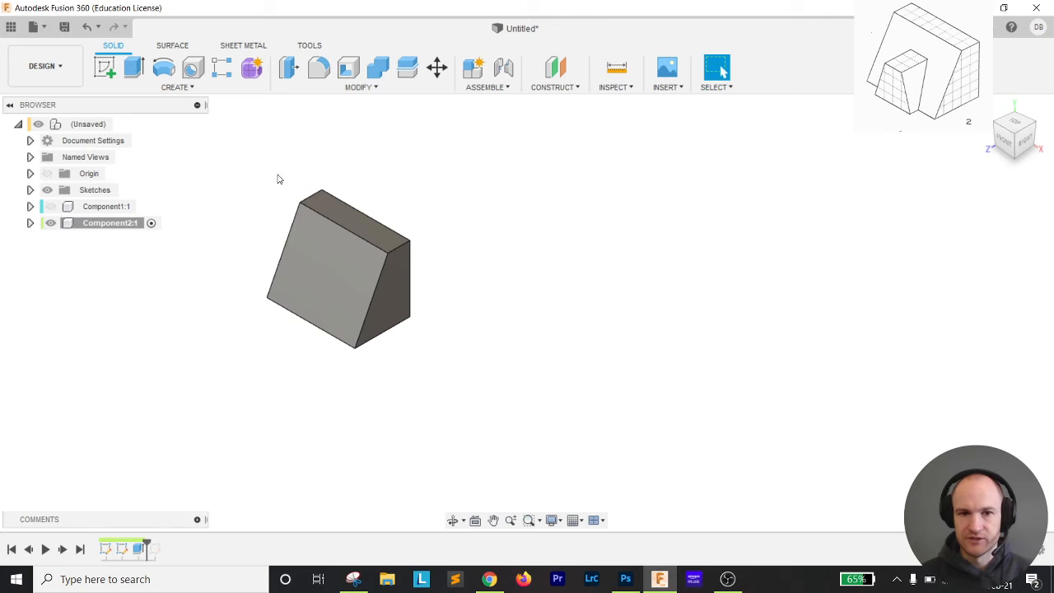
- Recheck the drawing sheet in Chrome, return to Fusion 360 and start a sketch on the block's vertical back face
click(490, 579)
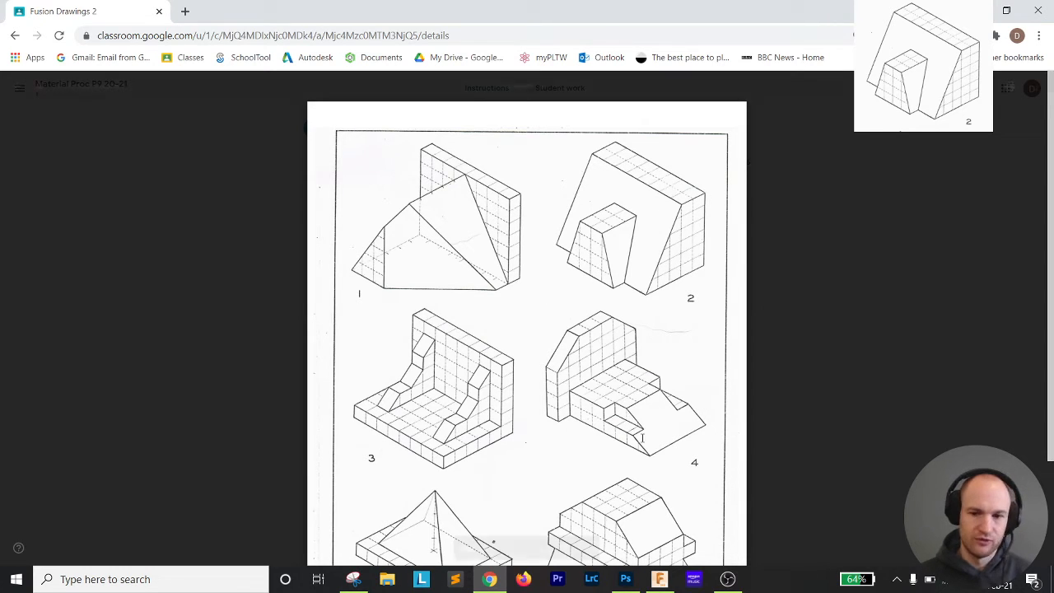
click(659, 578)
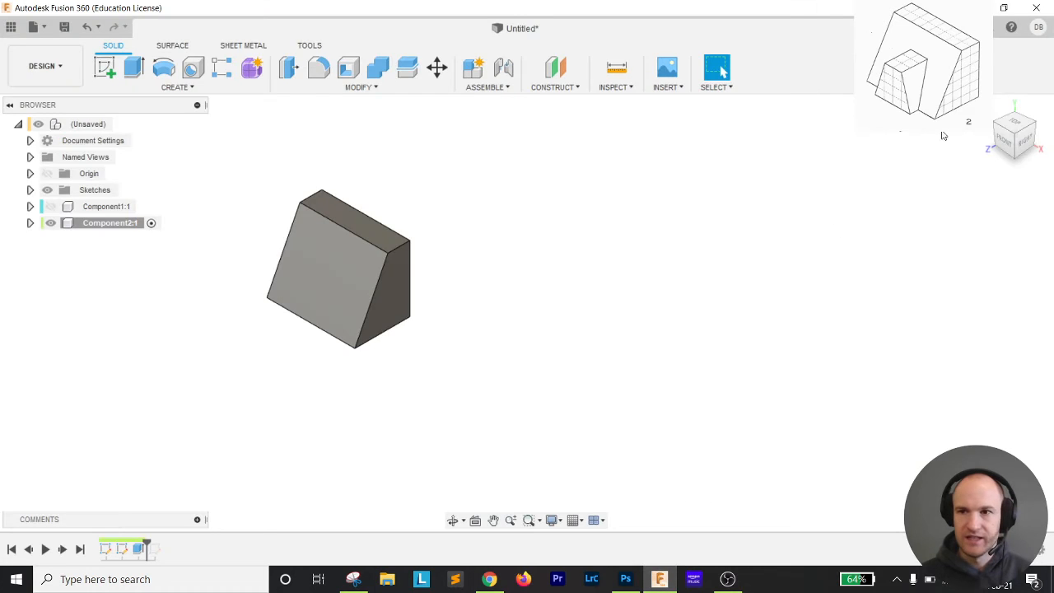
click(1038, 123)
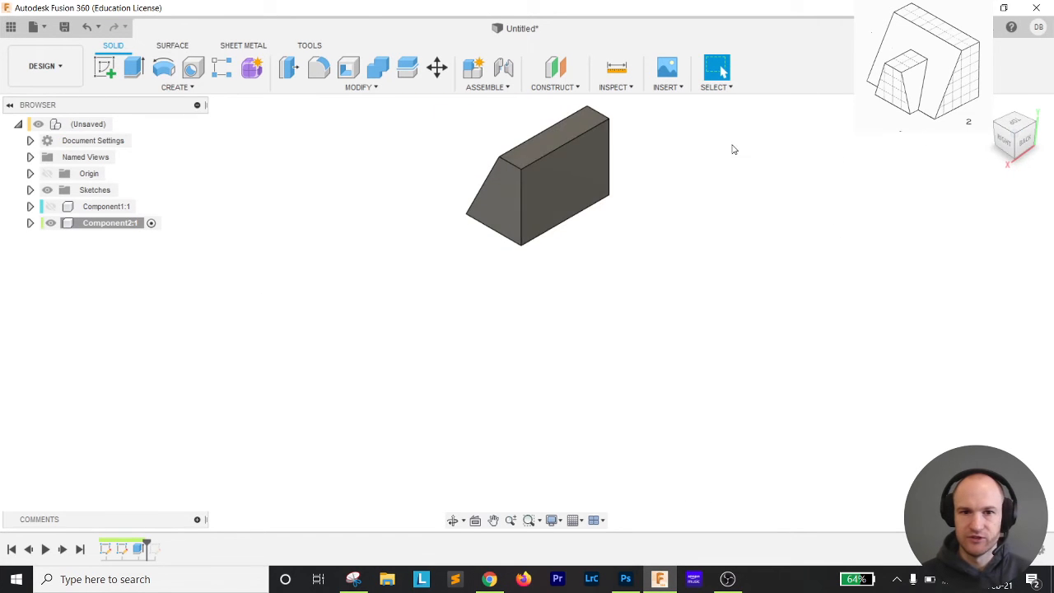
click(105, 68)
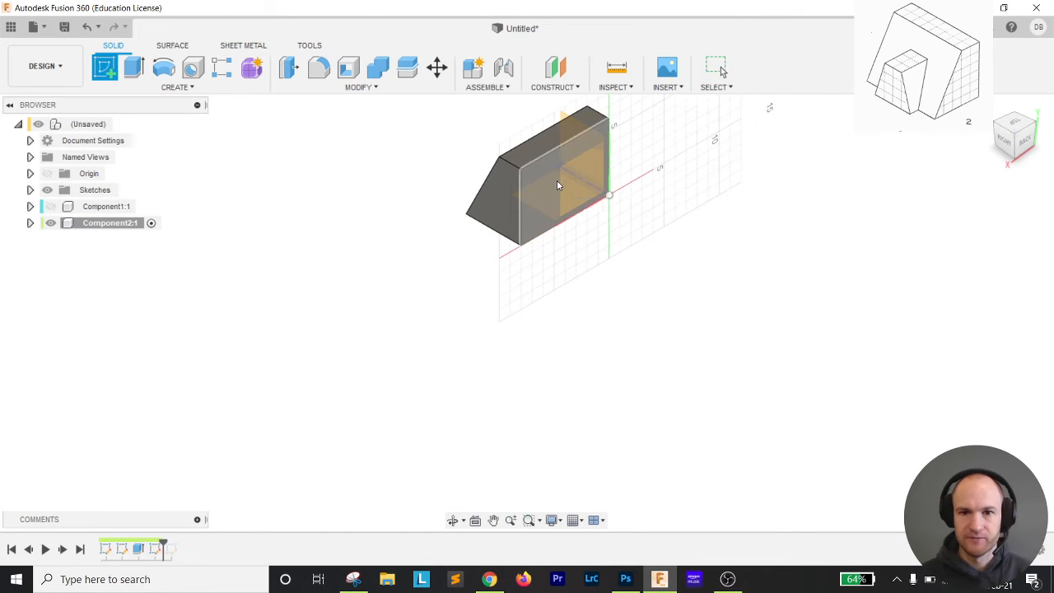
click(557, 180)
- Sketch a trapezoid on the face's bottom edge, about 6 in wide at the base, 2.7 in at the top and 3.4 in high
click(105, 68)
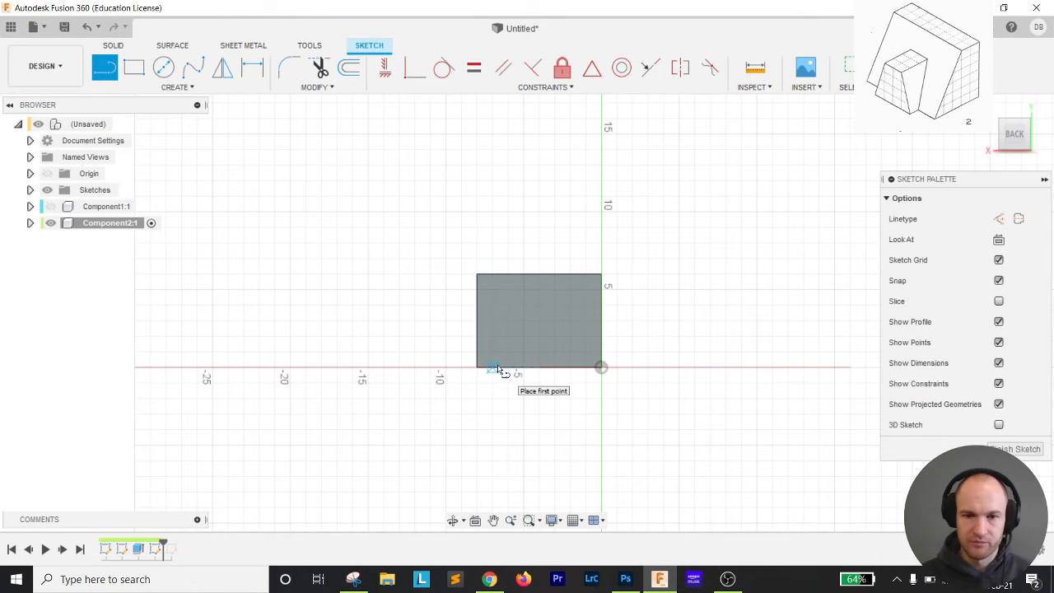
click(493, 367)
click(521, 313)
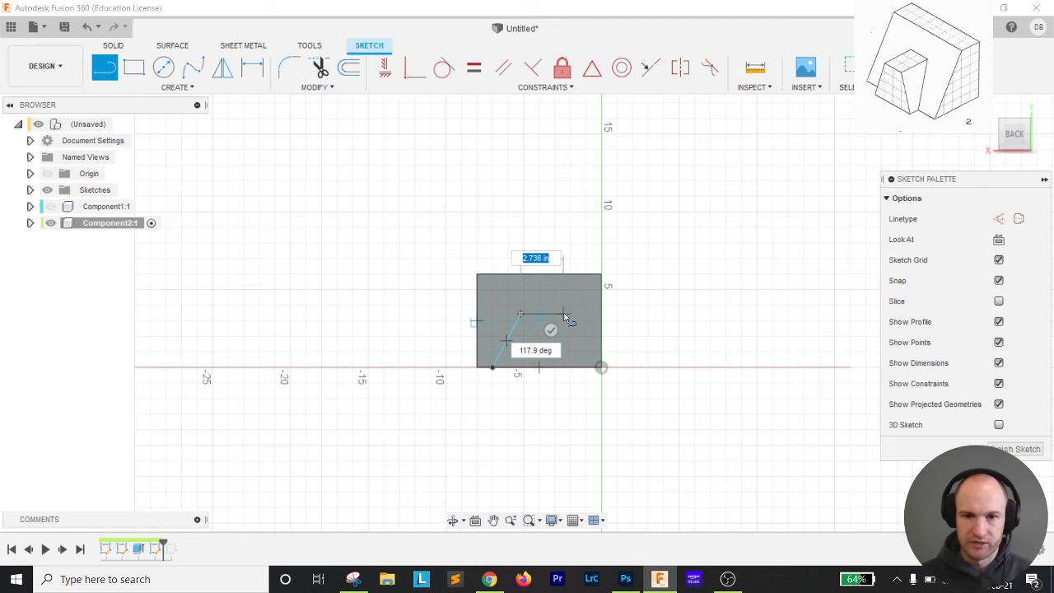
click(563, 314)
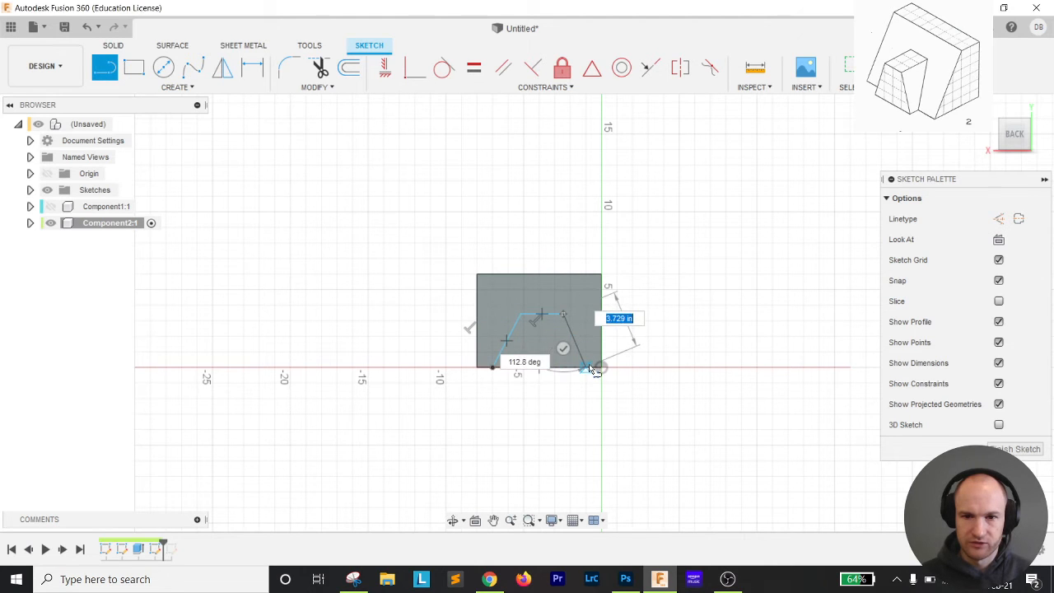
click(587, 368)
click(494, 368)
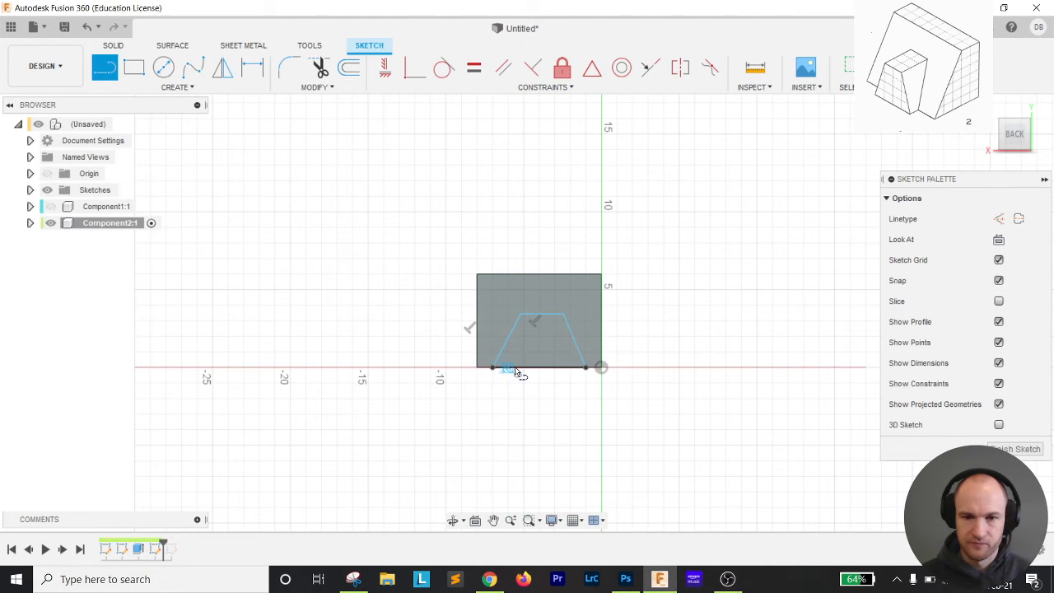
- Dimension the trapezoid's height between its top and bottom edges as 4 in
scroll(538, 356, up, 8)
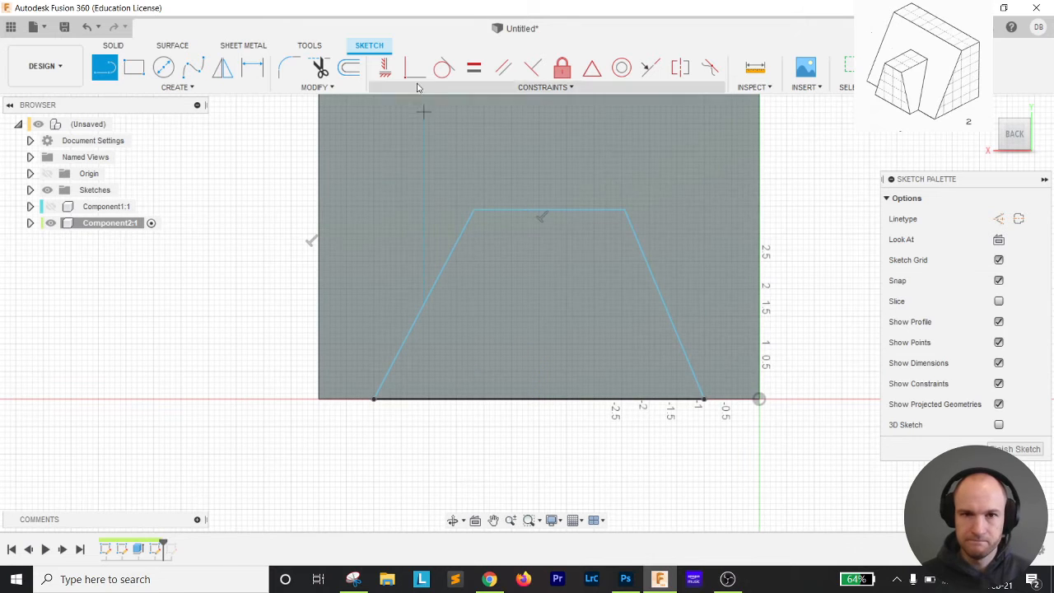
click(244, 77)
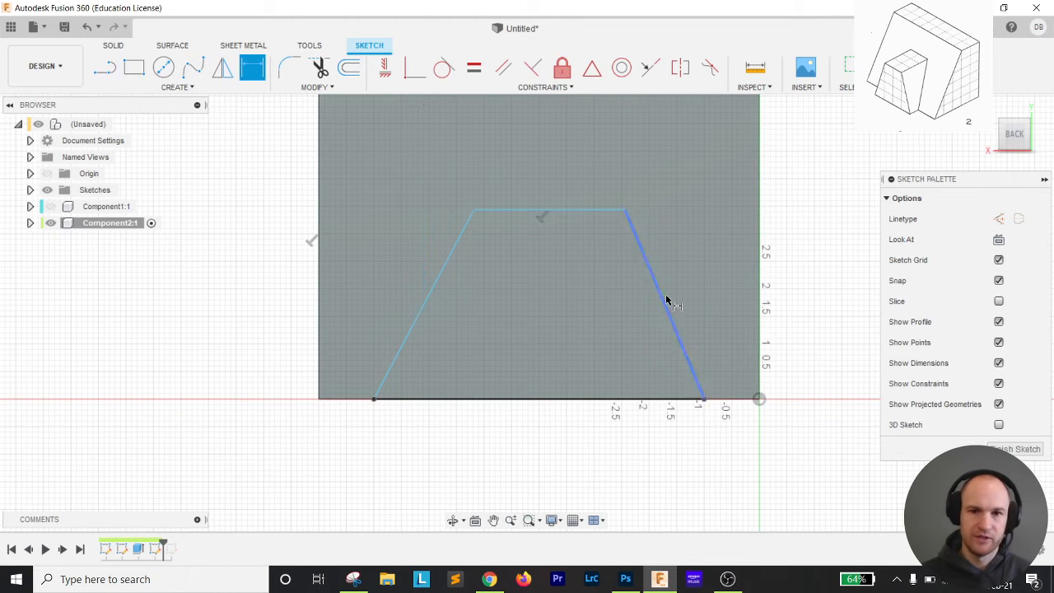
click(603, 211)
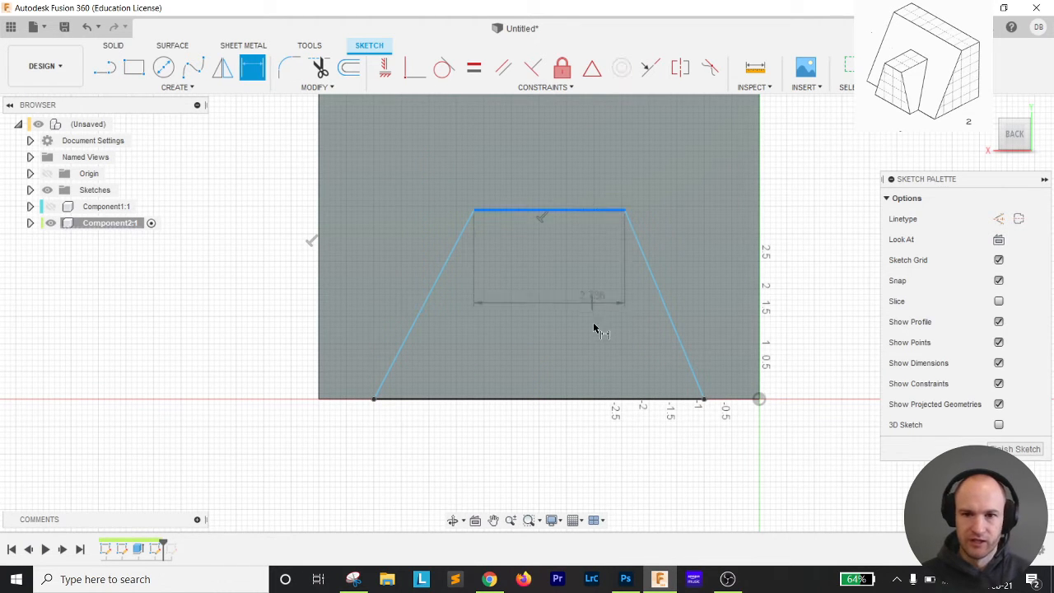
click(599, 401)
click(837, 367)
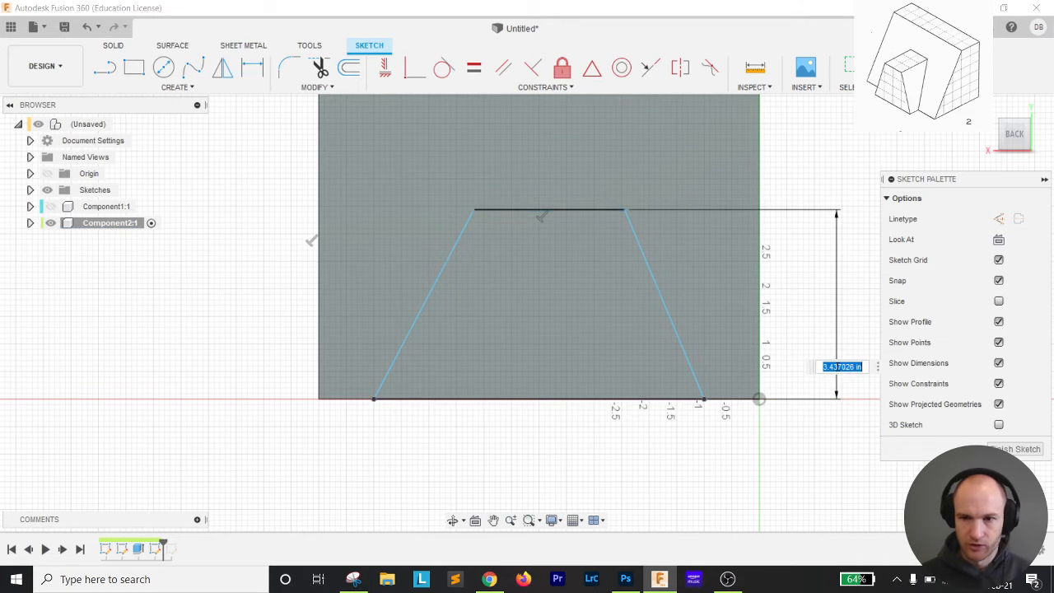
text(4)
key(Return)
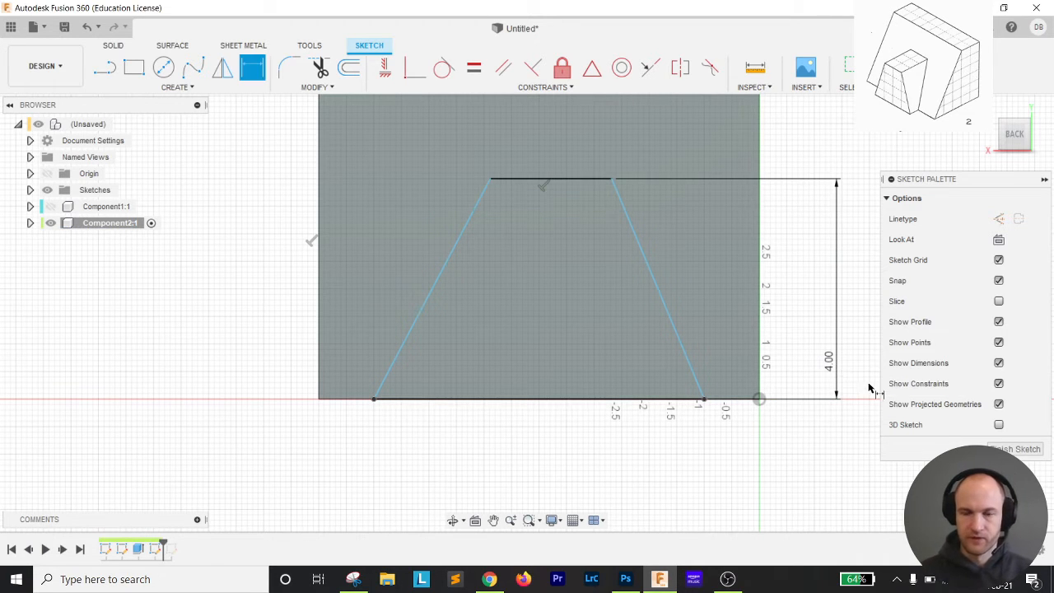
- Dimension the trapezoid's base width between its two lower corners as 4 in
click(704, 401)
click(375, 402)
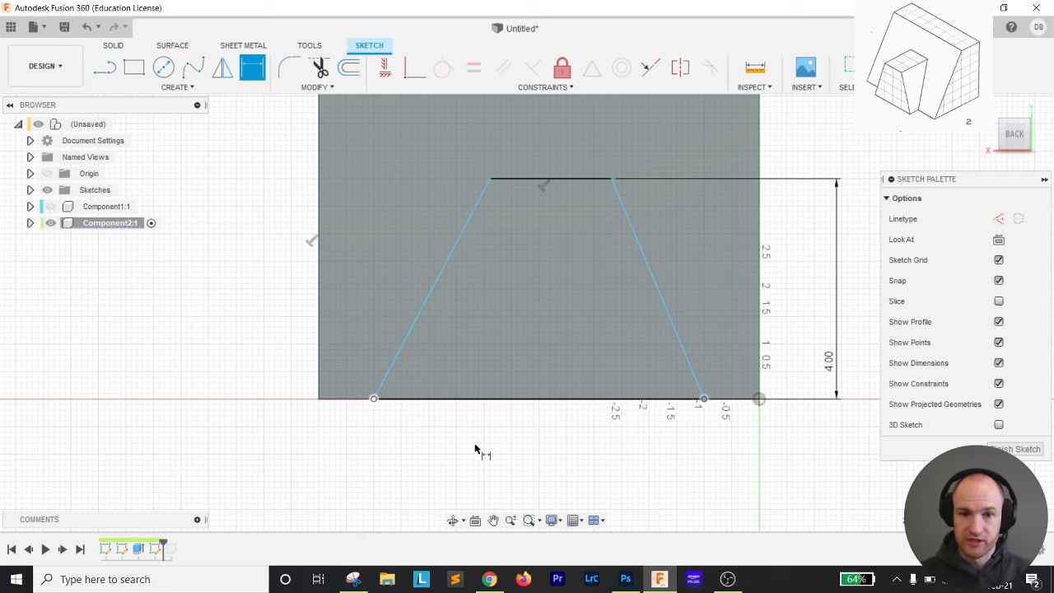
click(519, 452)
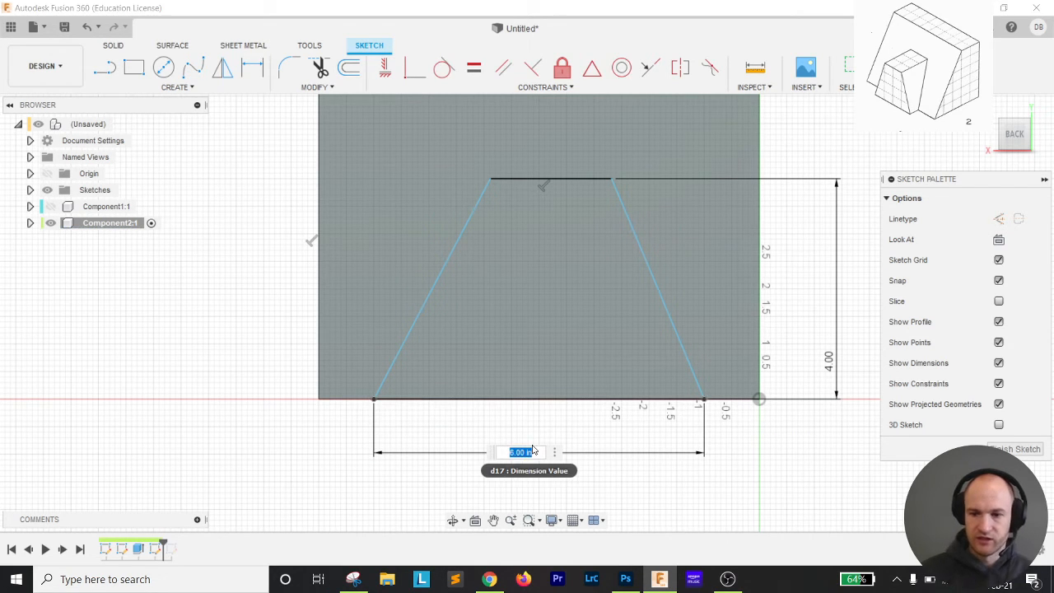
text(4)
key(Return)
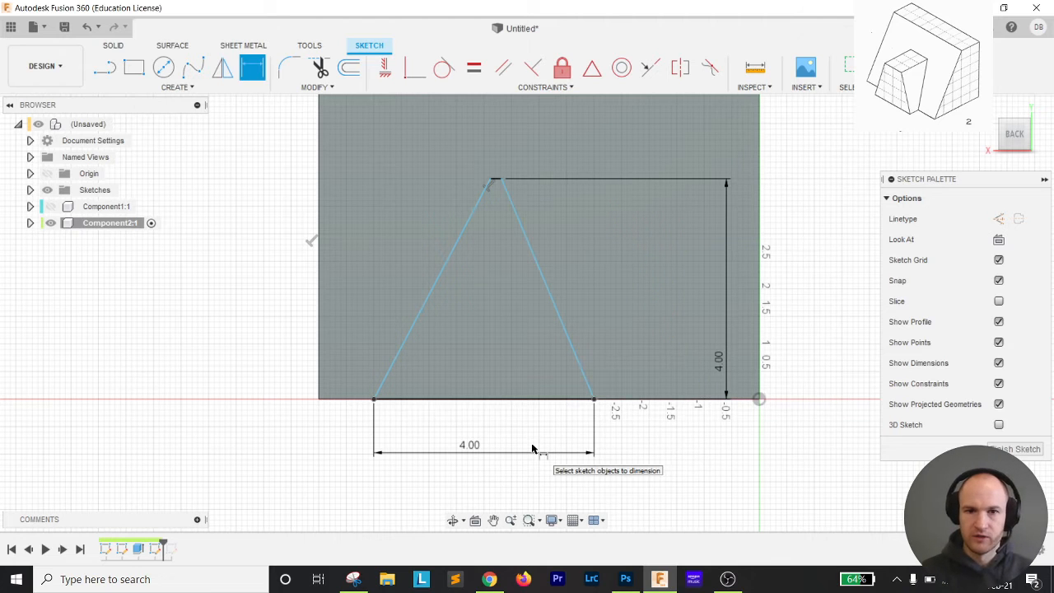
- Dimension the trapezoid's top edge width between its two upper corners as 2 in
click(491, 178)
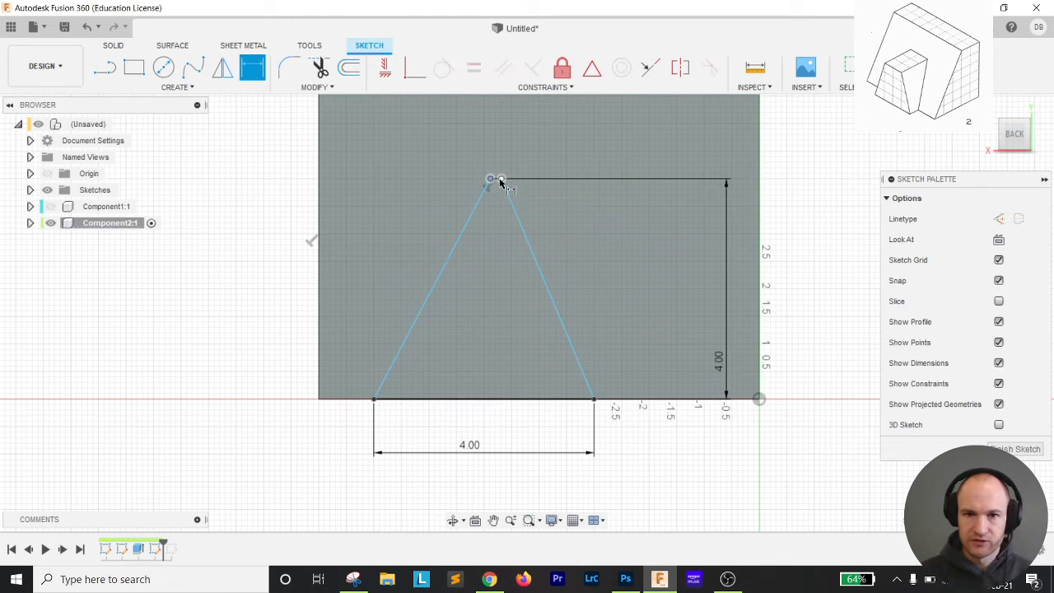
click(501, 178)
click(511, 157)
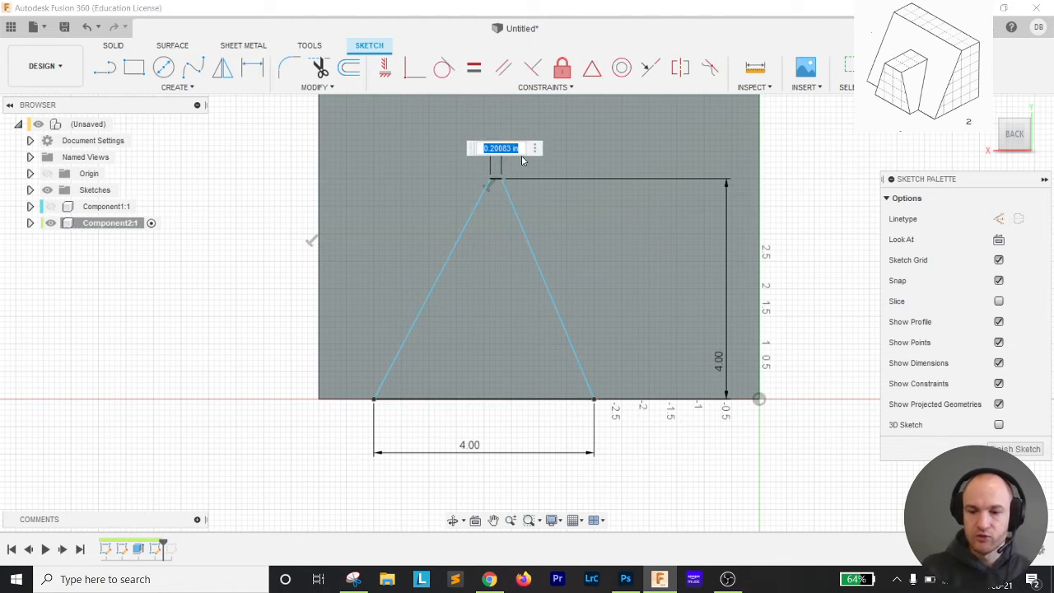
key(Return)
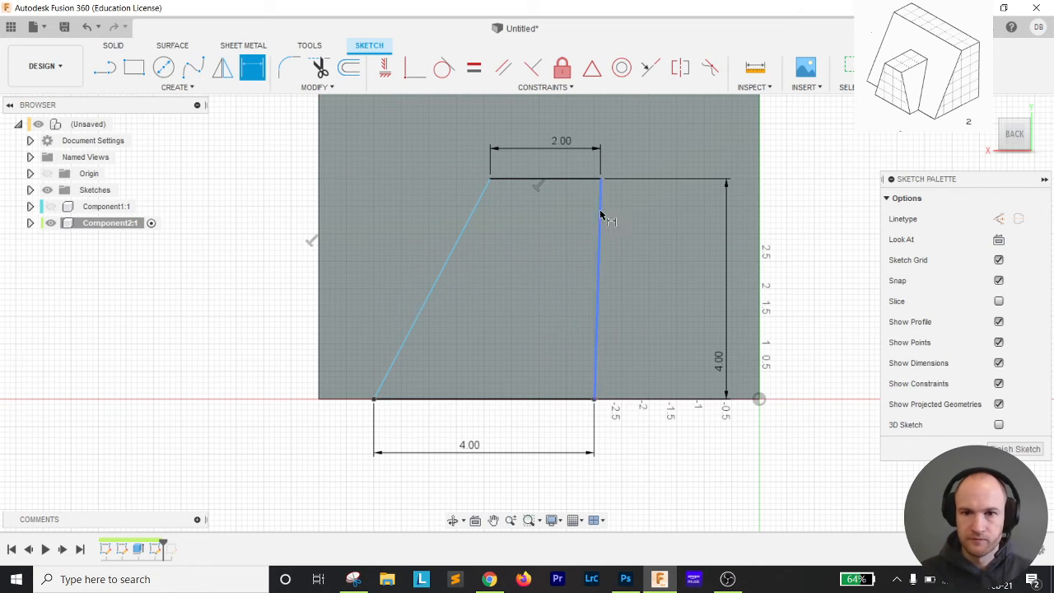
- Dimension the distance from the trapezoid's nearer lower corner to the sketch origin as 2 in
click(596, 400)
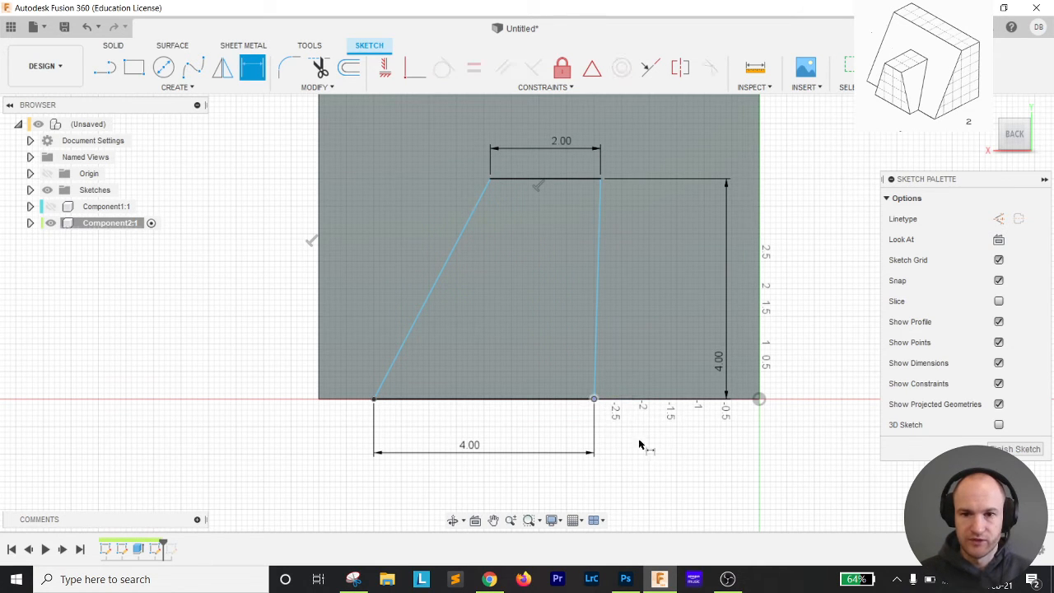
click(761, 400)
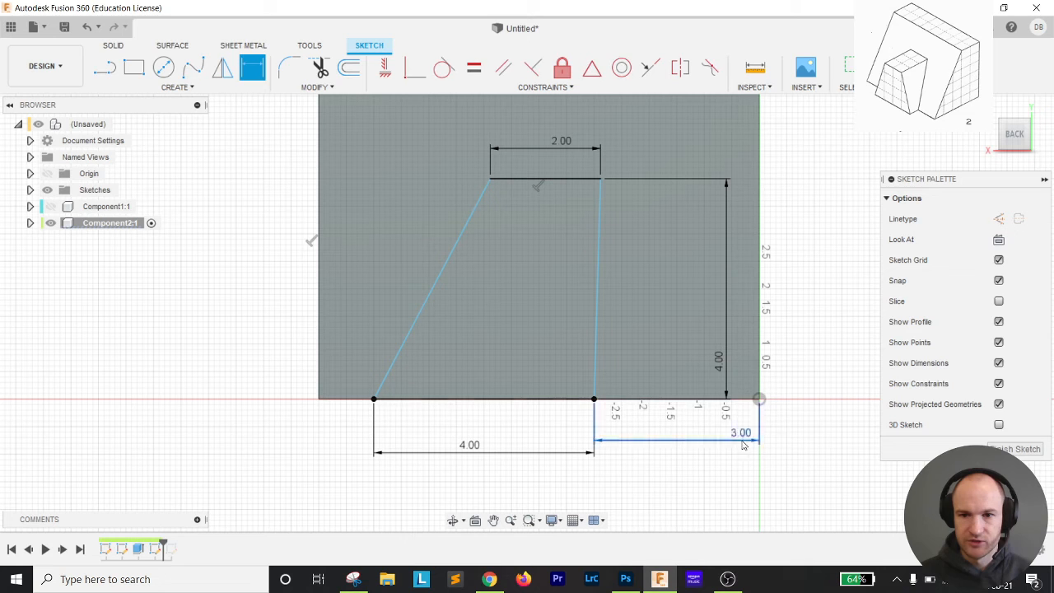
click(729, 436)
text(2)
key(Return)
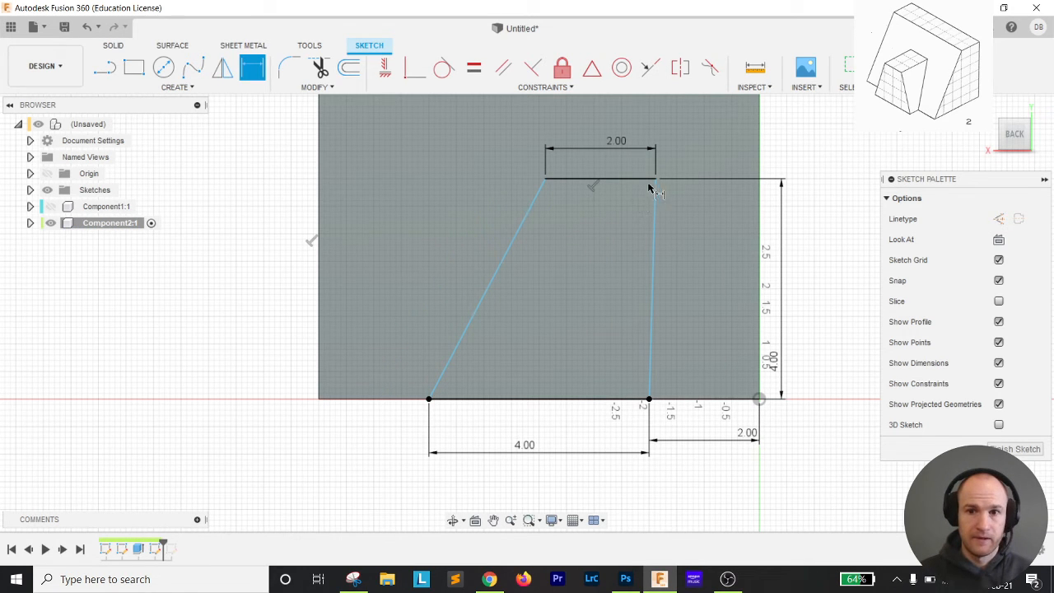
- Dimension the horizontal offset between the lower and upper corners of the trapezoid's far sloped side as 1 in and finish the sketch
click(429, 401)
click(545, 177)
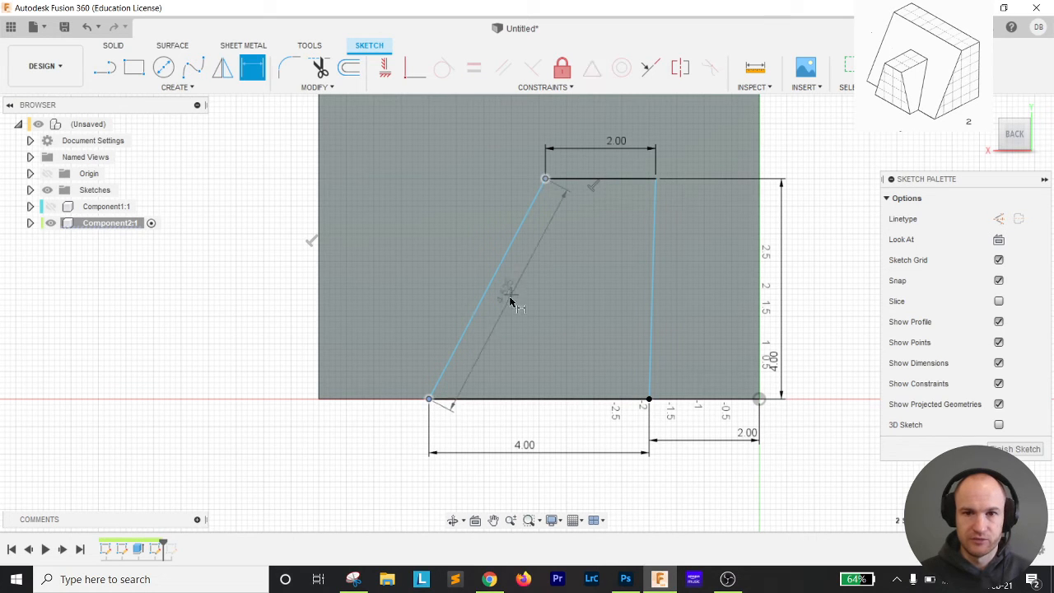
click(478, 420)
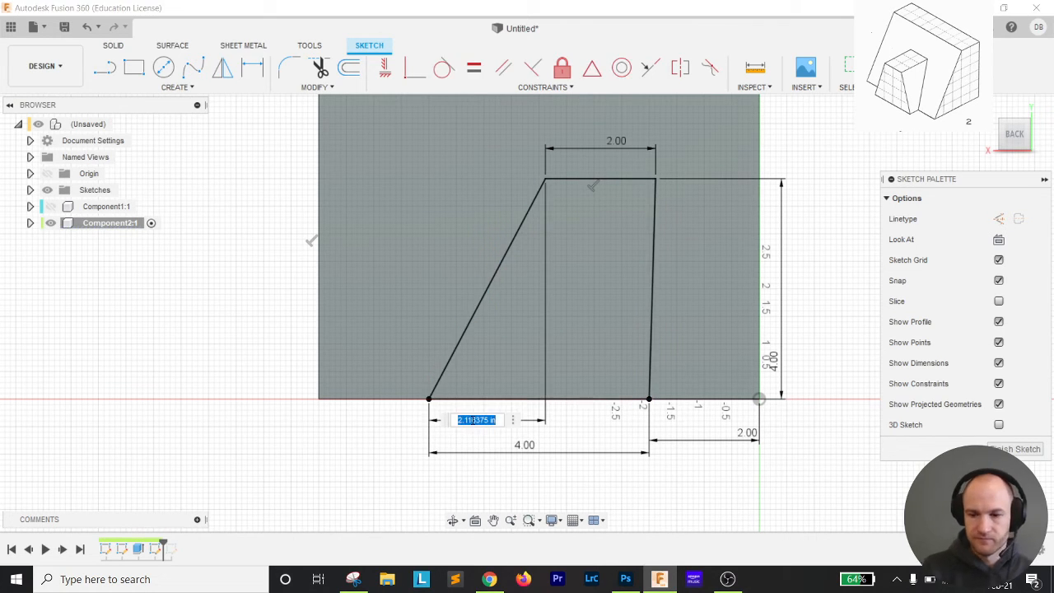
text(1)
key(Return)
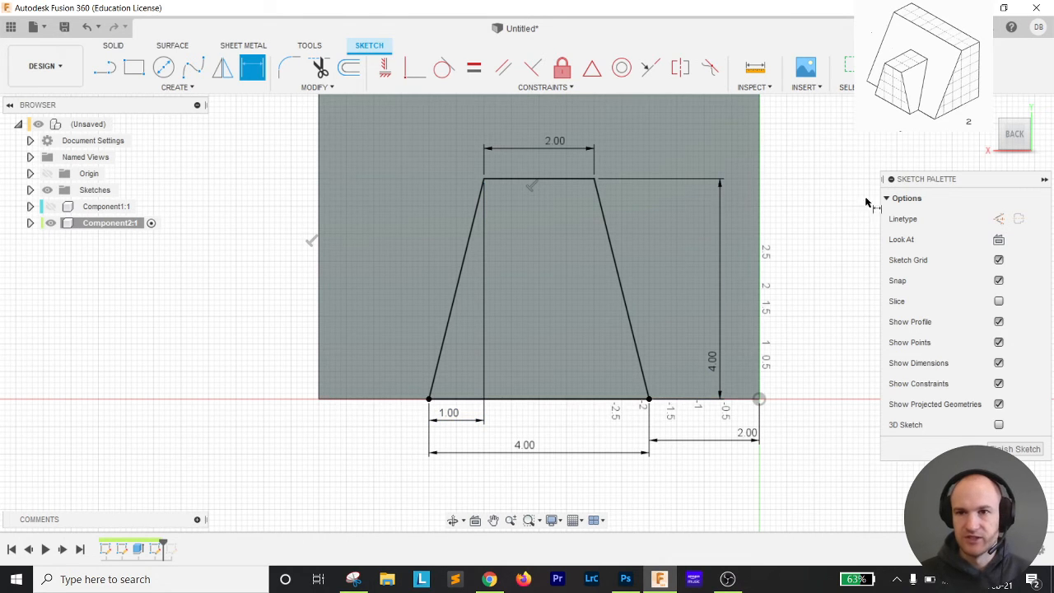
click(929, 67)
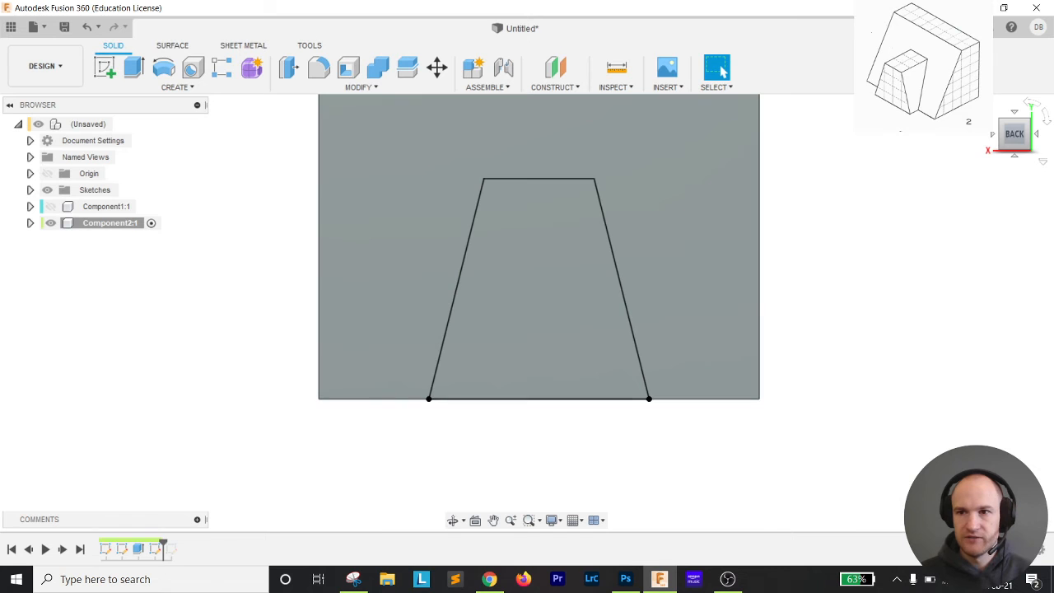
- Extrude the trapezoid profile -7 in through the main block with the Join operation, viewing it from the sloped front
click(1007, 136)
click(1035, 129)
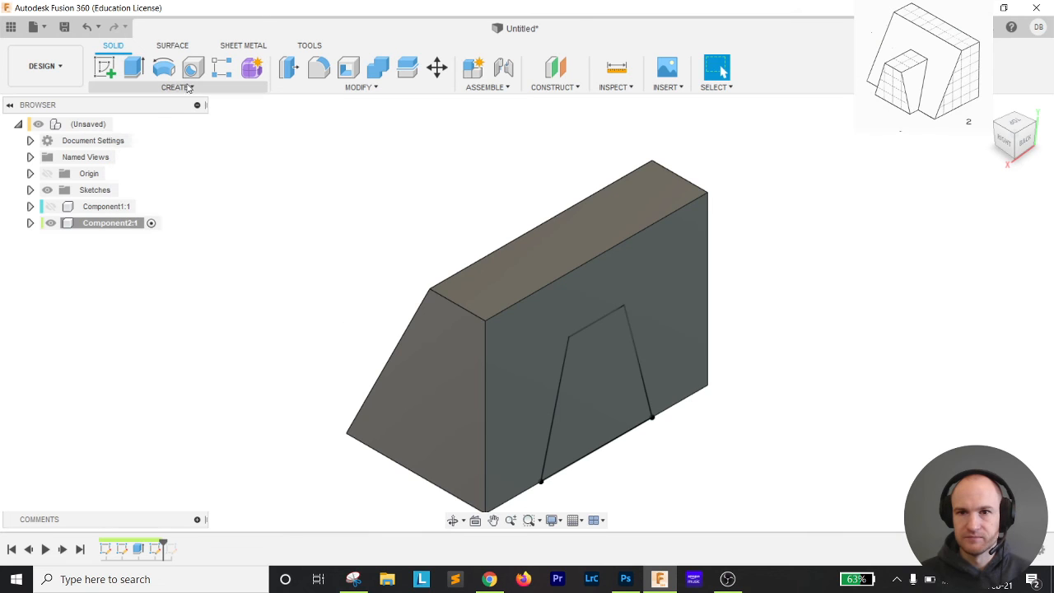
click(132, 66)
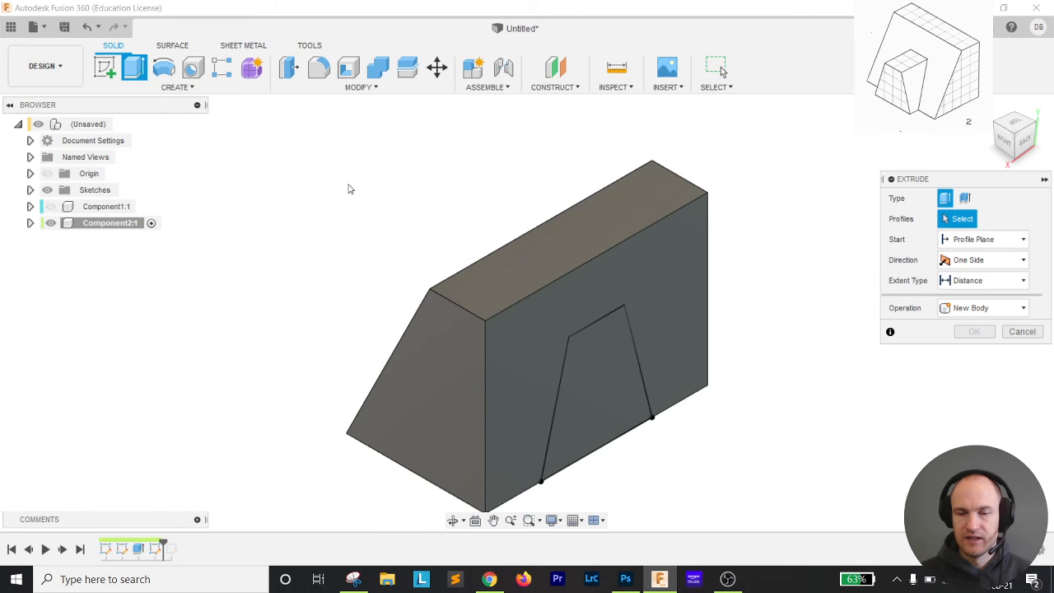
click(607, 392)
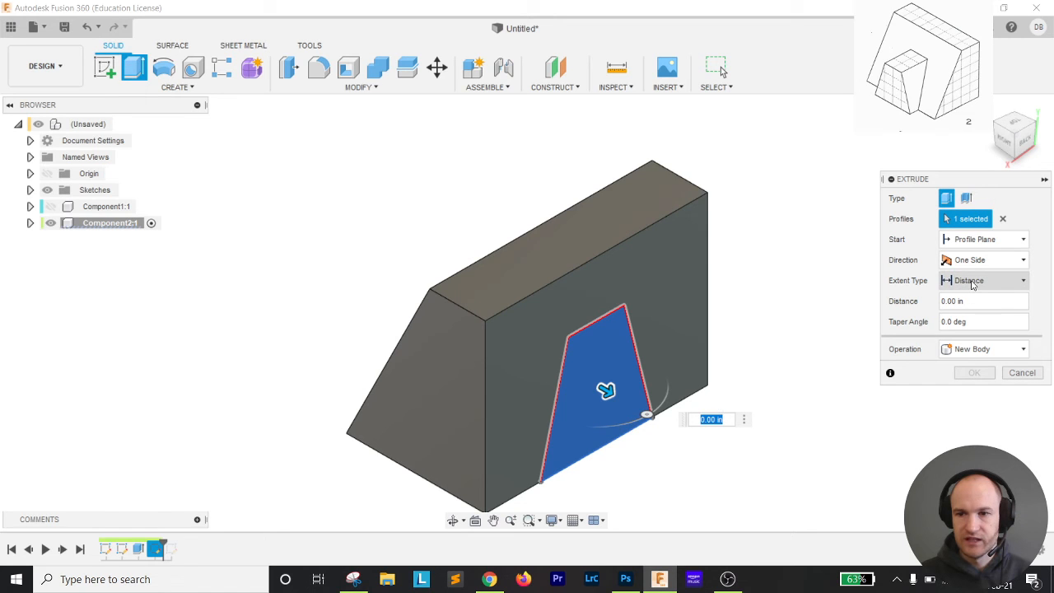
drag(606, 391, 410, 278)
click(984, 349)
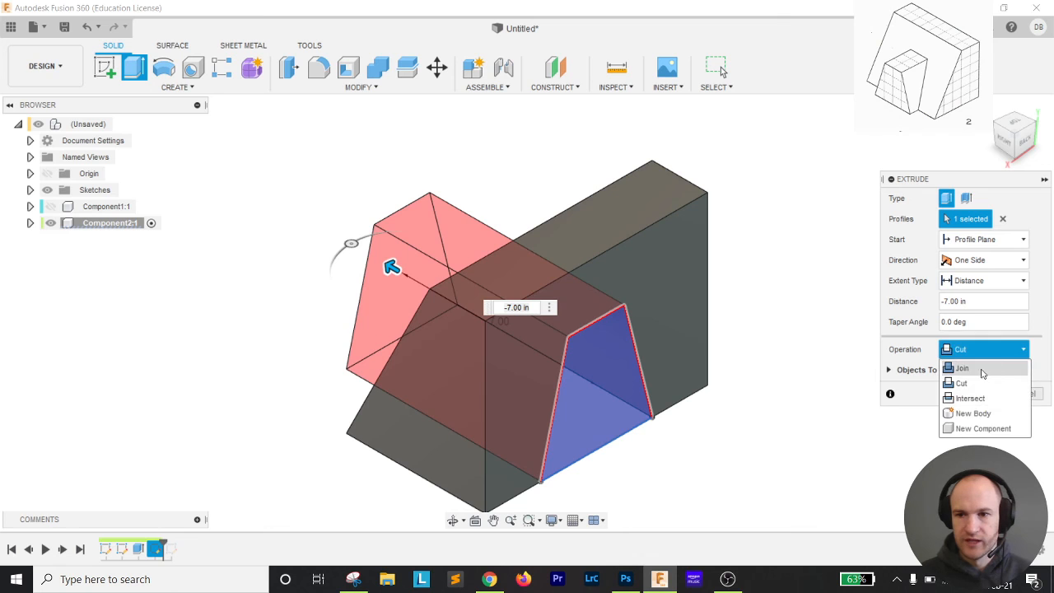
click(981, 370)
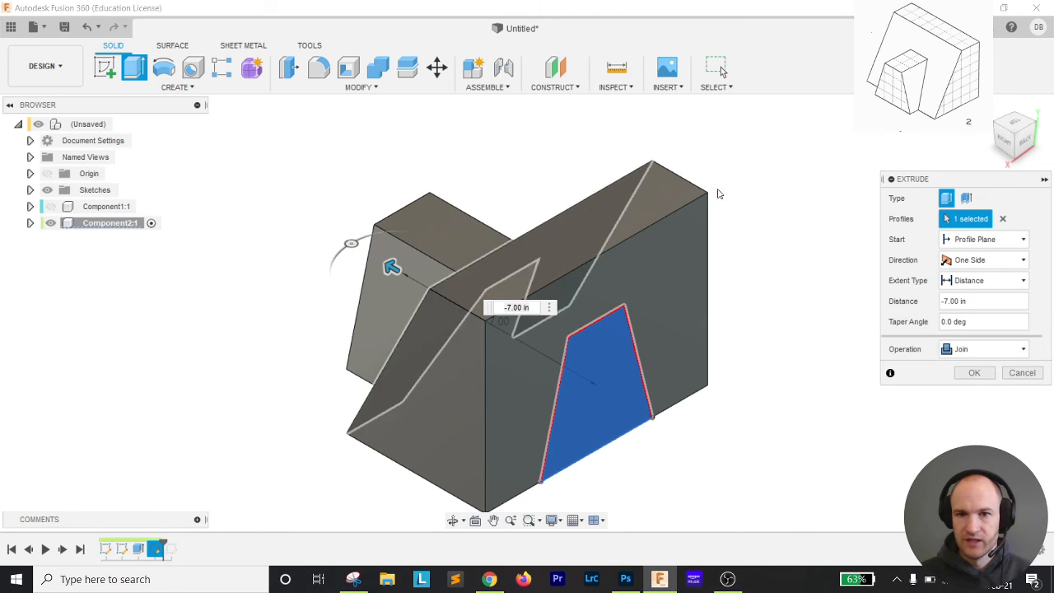
click(996, 128)
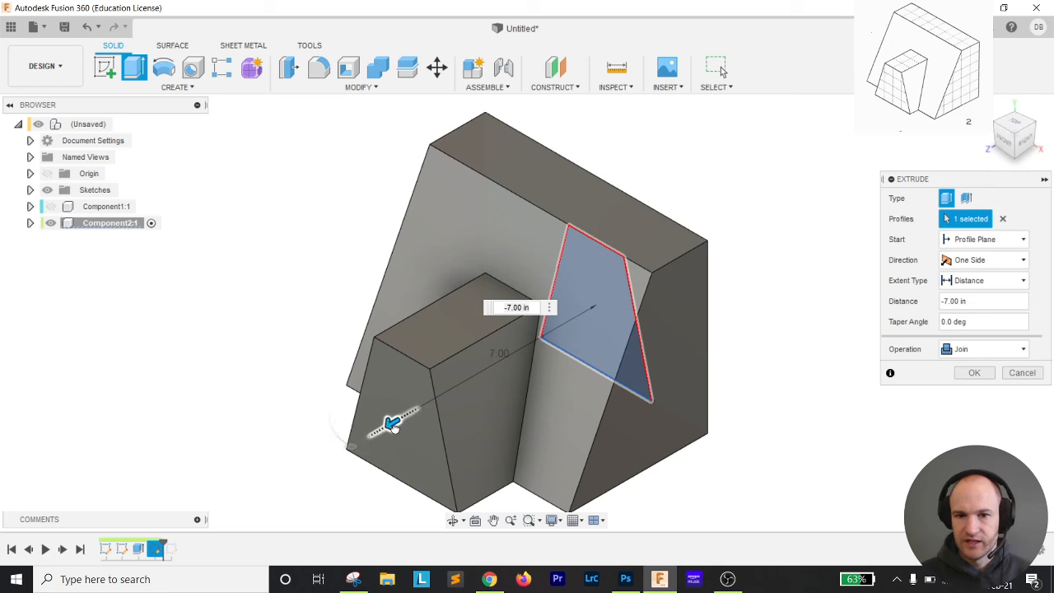
- Recheck block 2 on the drawing sheet in Chrome, return to Fusion 360 and complete the joined extrusion with a distance of -6 in
click(489, 579)
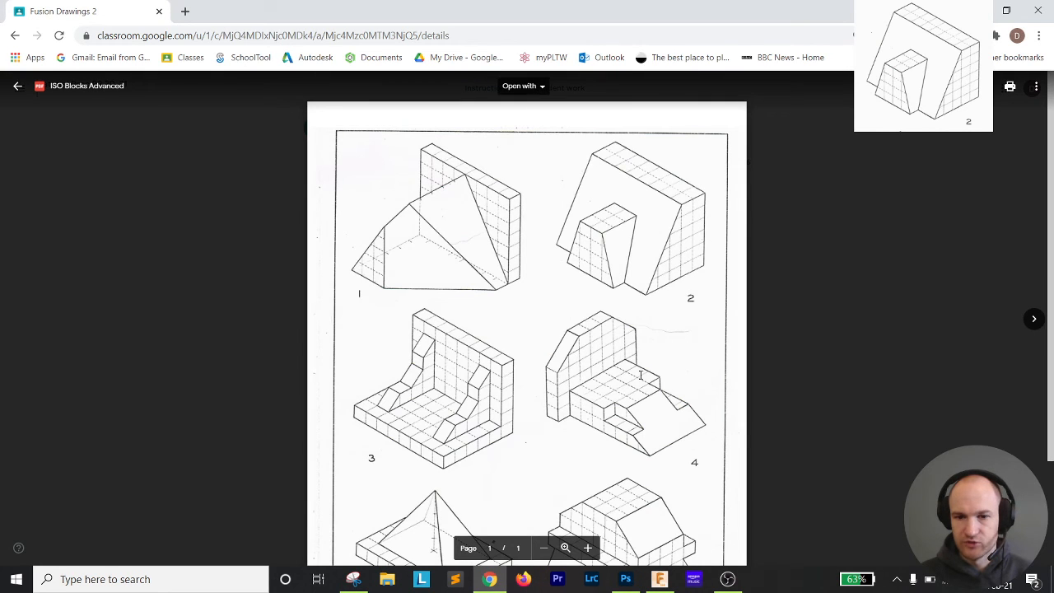
click(659, 579)
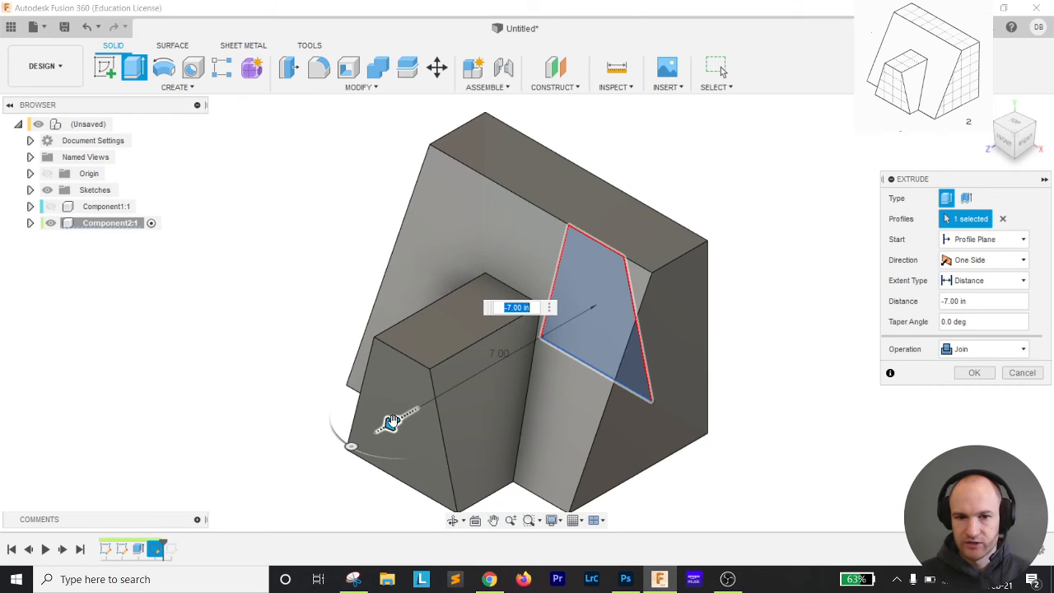
drag(390, 421, 420, 407)
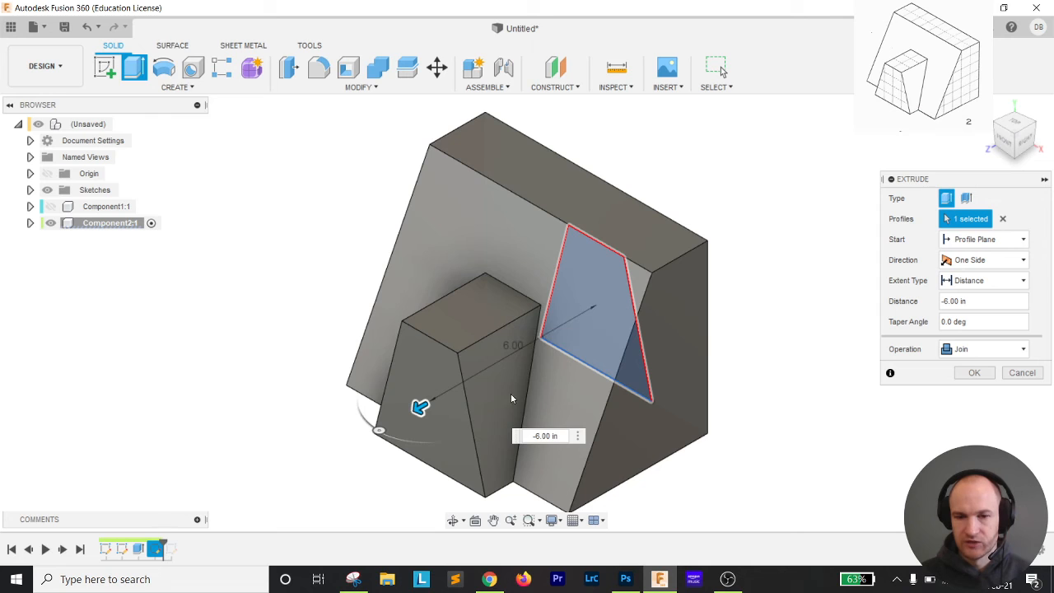
click(974, 372)
- Show Component1 again and move Component2 clear of it so the two blocks stand side by side
scroll(882, 395, down, 3)
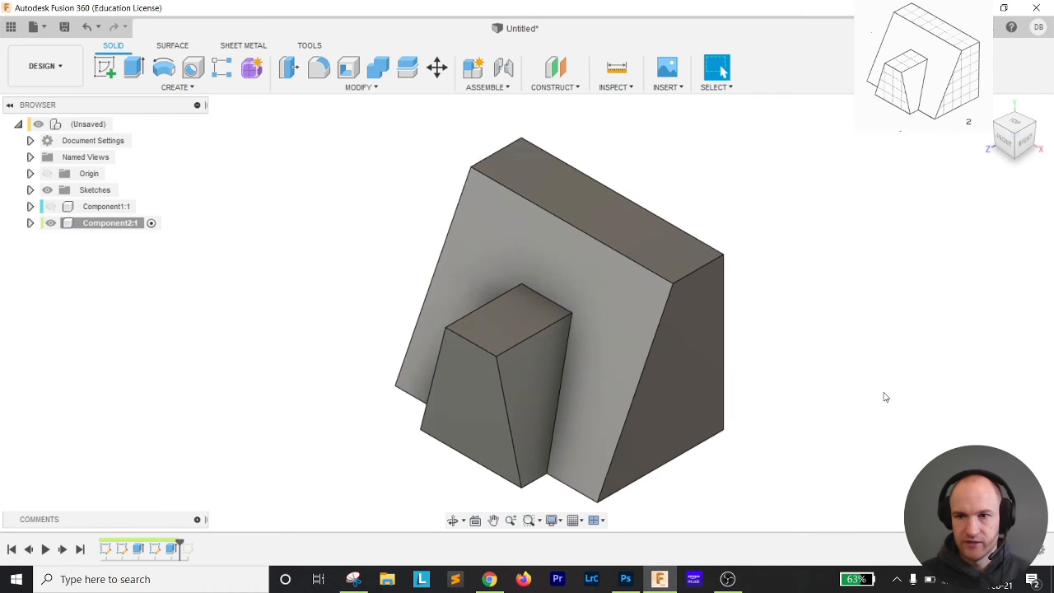
click(53, 207)
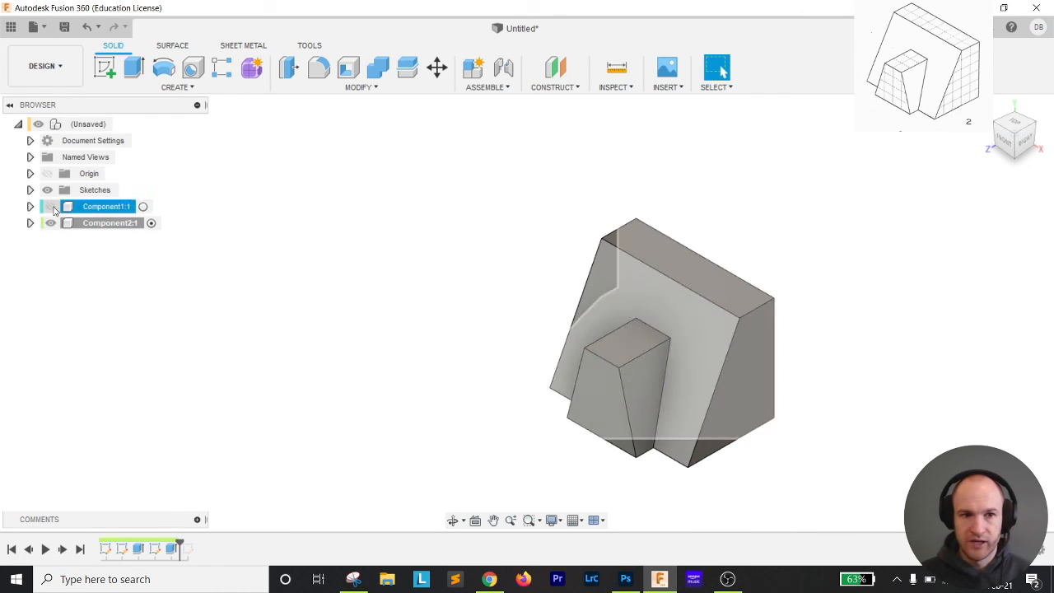
click(51, 207)
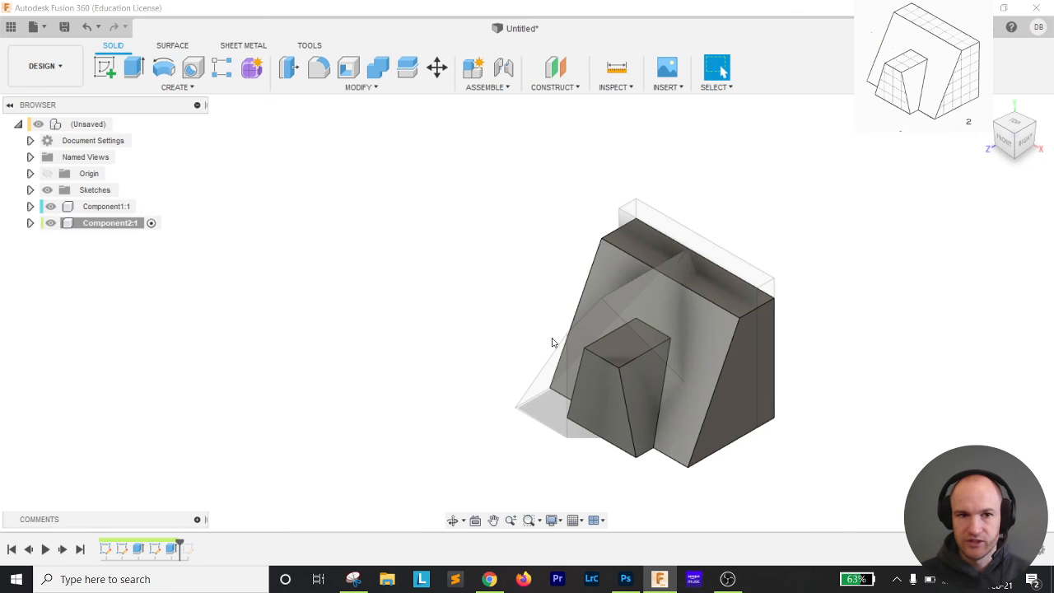
drag(752, 356, 914, 450)
scroll(914, 449, down, 2)
middle_drag(957, 410, 748, 259)
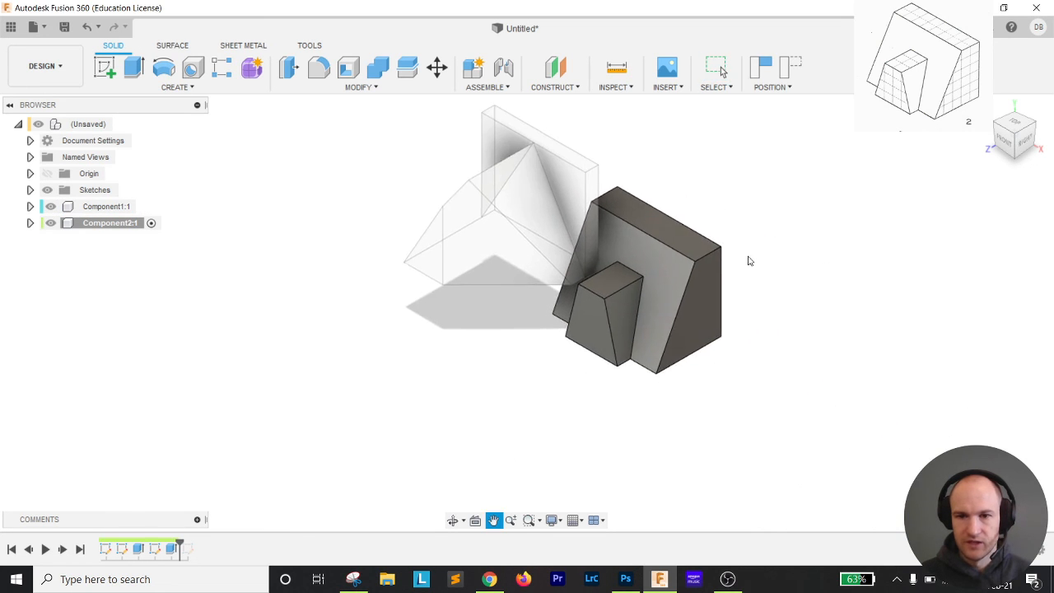
drag(742, 263, 764, 278)
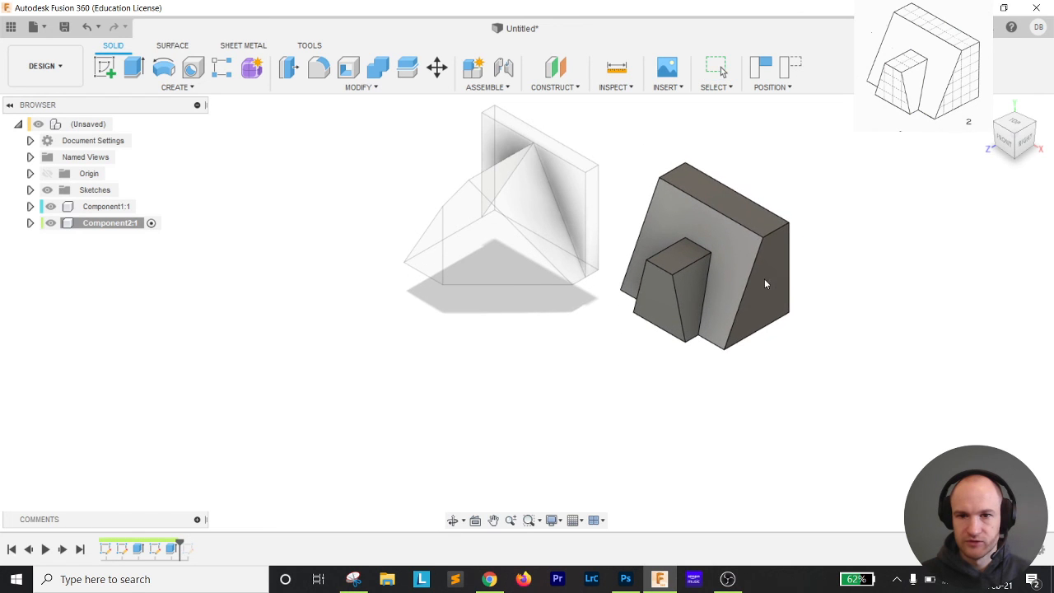
- Align Component2's back and base roughly with Component1's in the top and front views, and check the placement from the right and in isometric view
click(1017, 123)
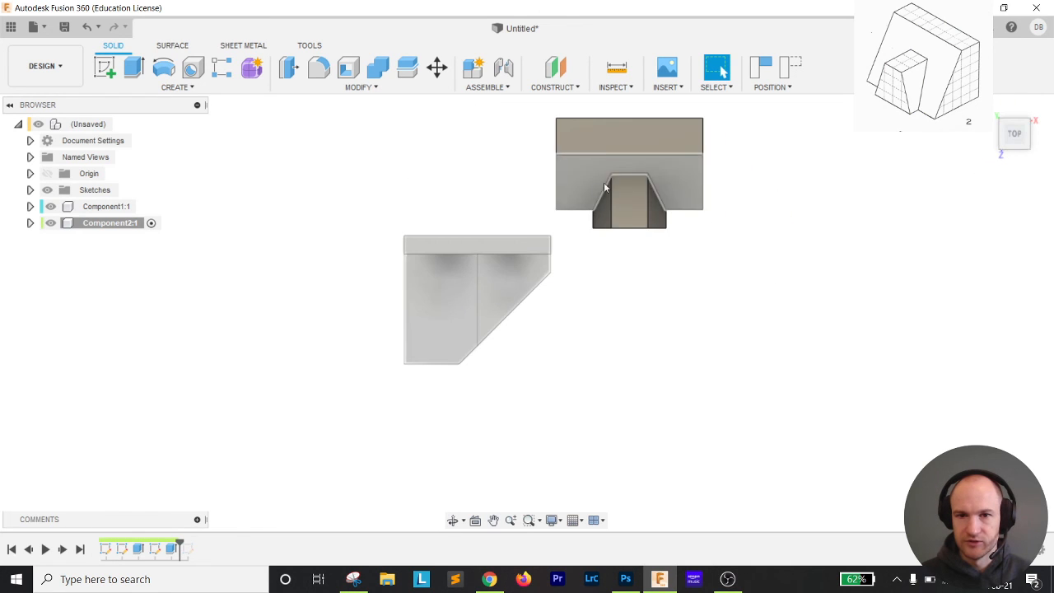
drag(654, 301, 651, 297)
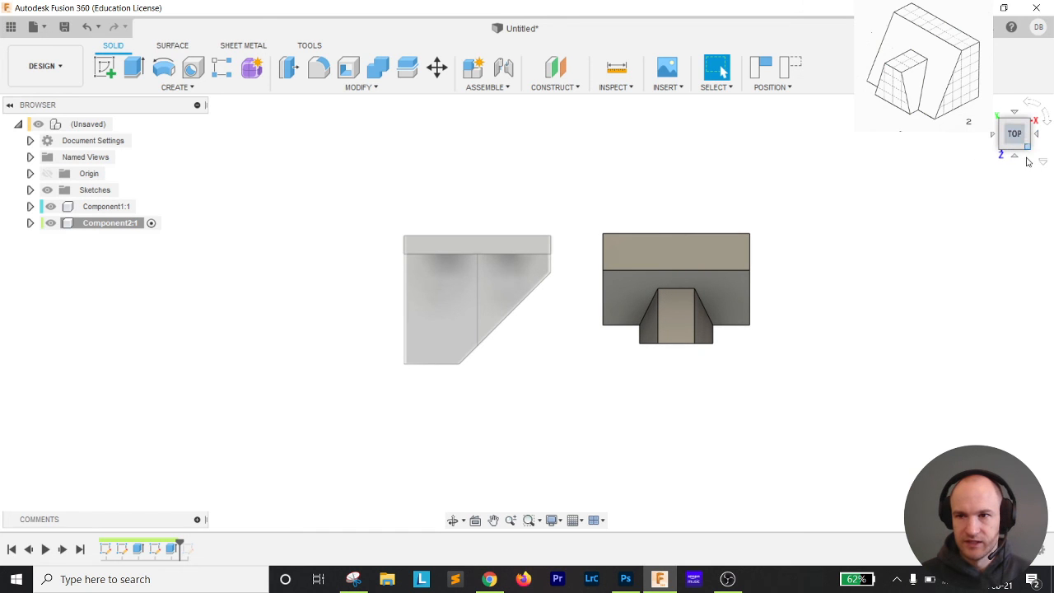
click(1019, 160)
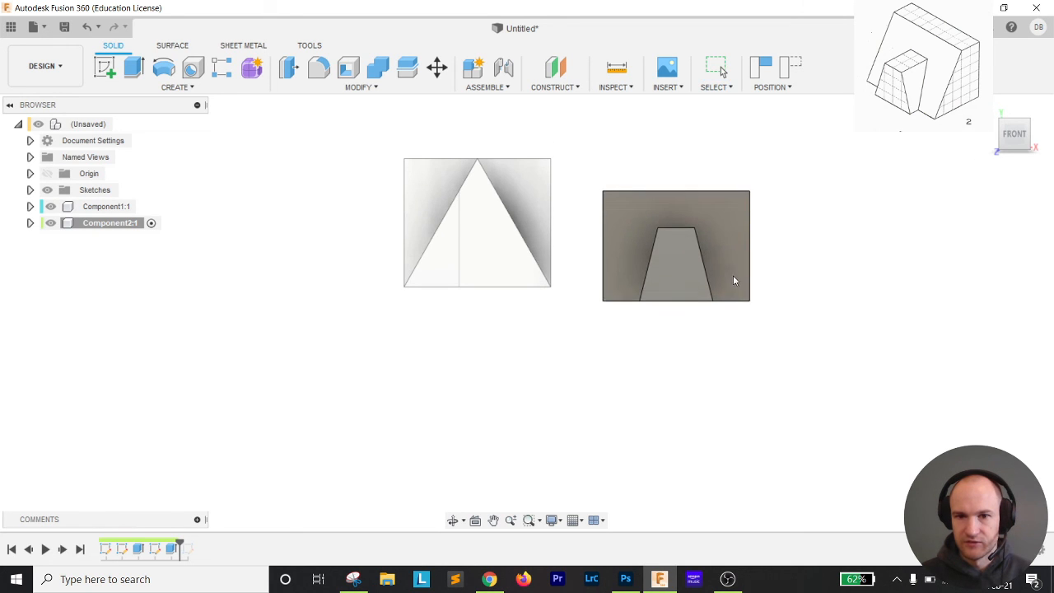
drag(729, 268, 730, 266)
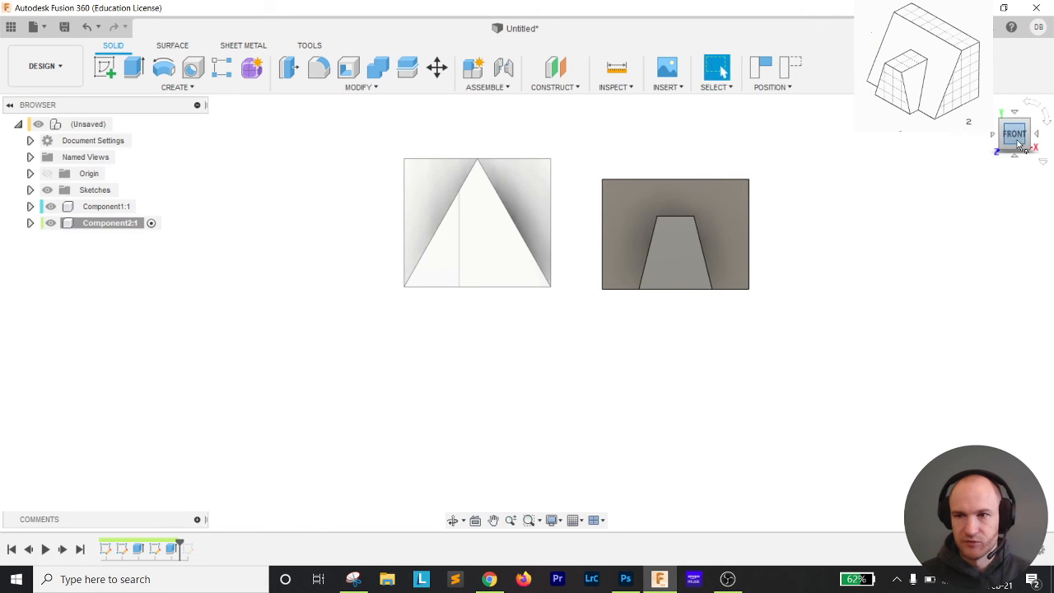
click(1039, 135)
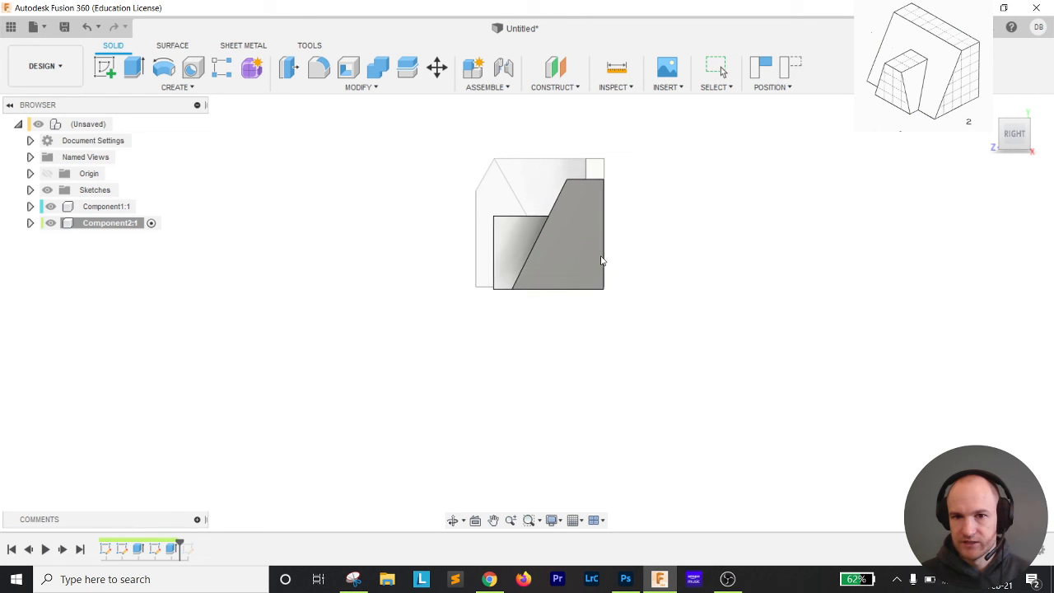
click(997, 107)
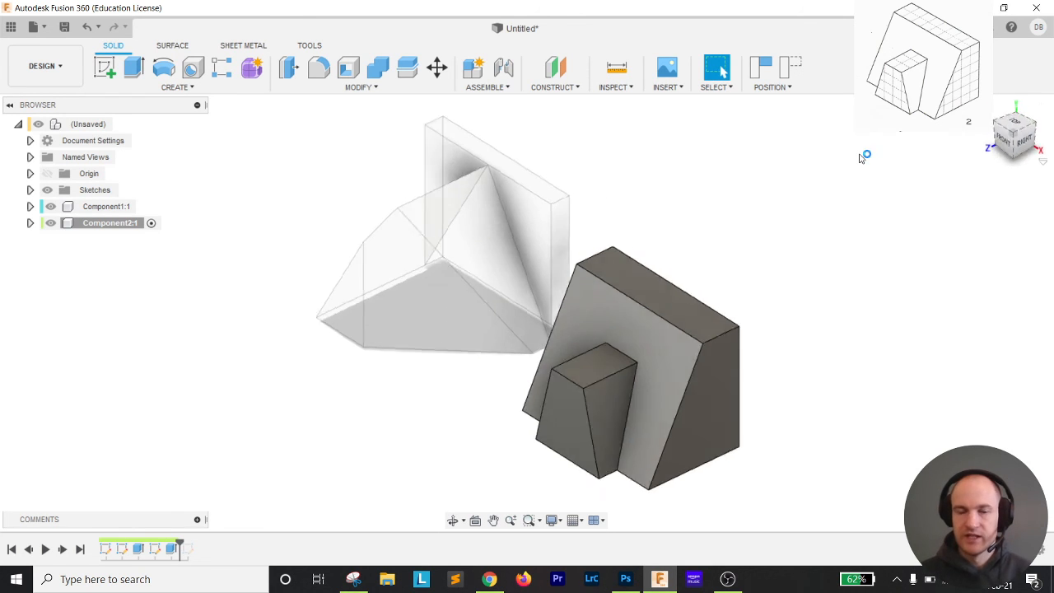